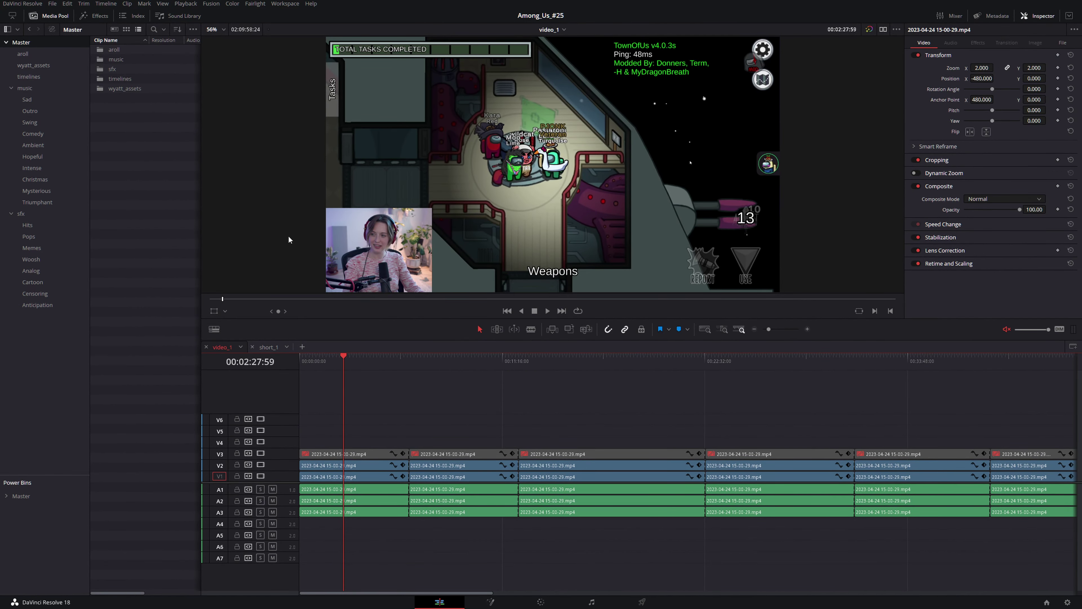
Step: Preview the gameplay clip from the aroll bin, then return the viewer to the video_1 timeline
{"action": "left_click", "coordinate": [23, 53]}
{"action": "left_click", "coordinate": [128, 50]}
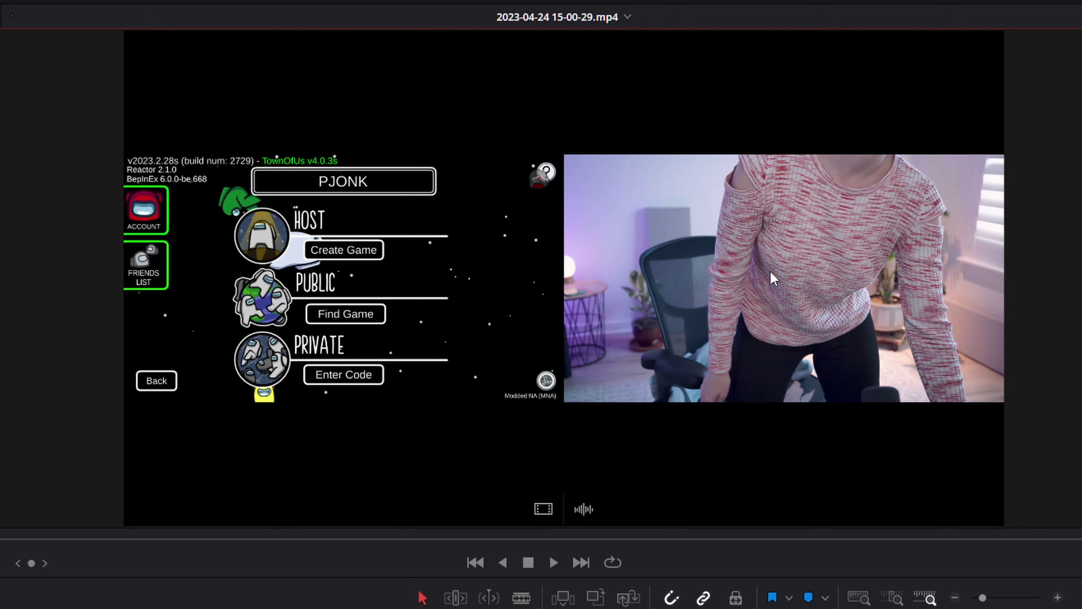
{"action": "key", "text": "q"}
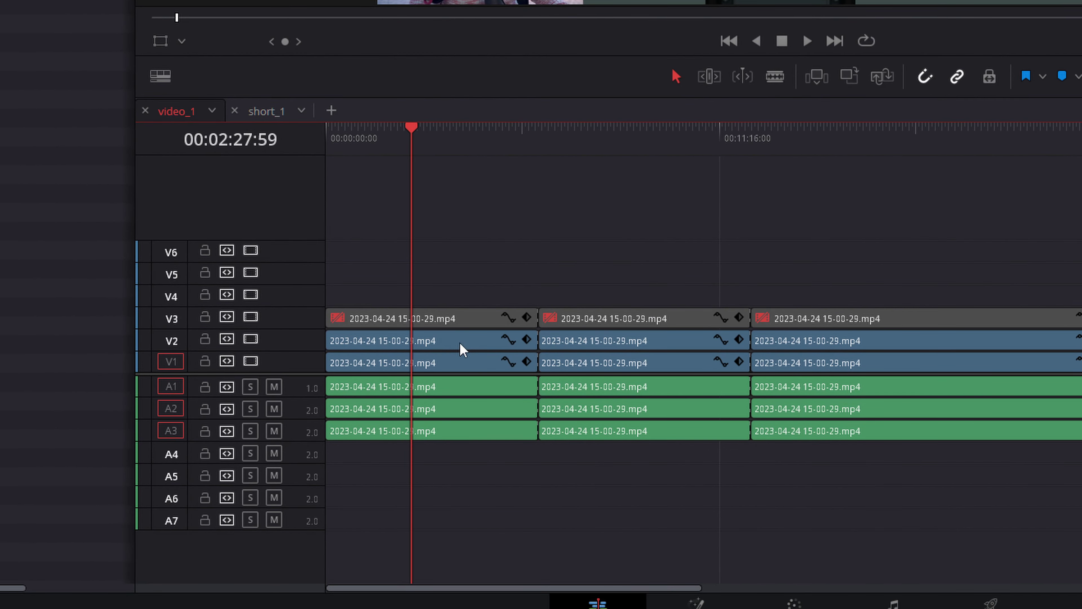
Step: Set the V2 webcam clip's Transform Zoom to 0.900 to enlarge the inset
{"action": "left_click", "coordinate": [460, 344]}
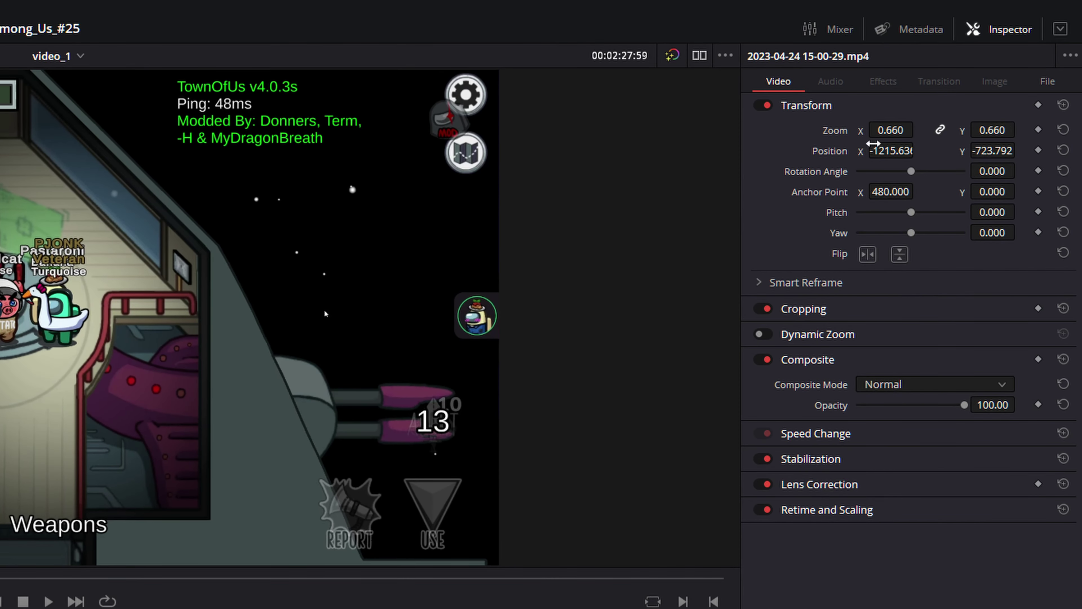
{"action": "left_click_drag", "start_coordinate": [885, 123], "coordinate": [926, 123]}
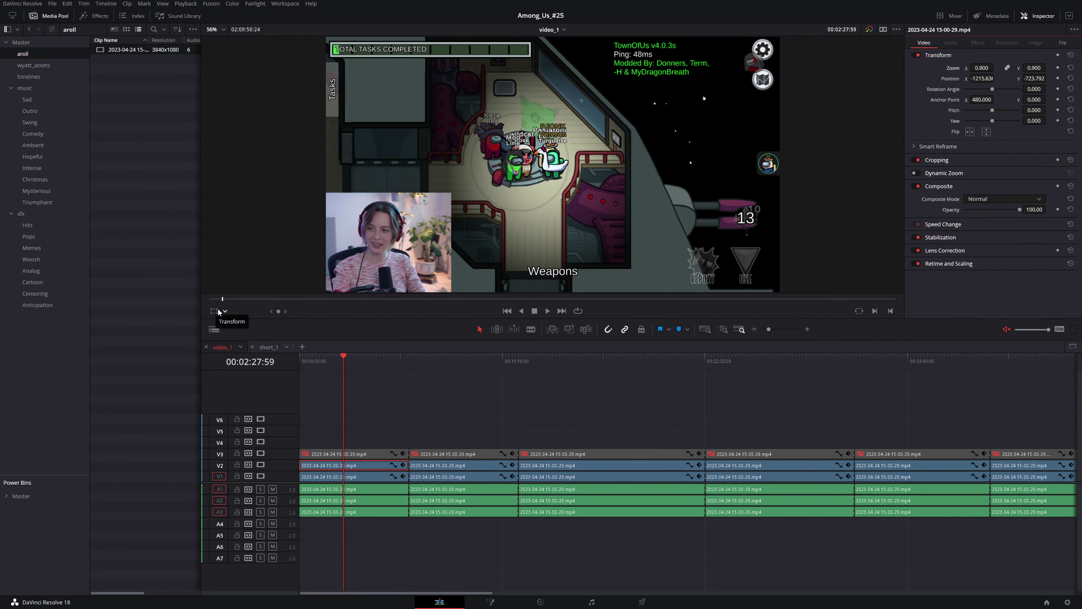
Step: Nudge the webcam inset slightly up and right with the viewer Transform overlay
{"action": "left_click", "coordinate": [215, 310]}
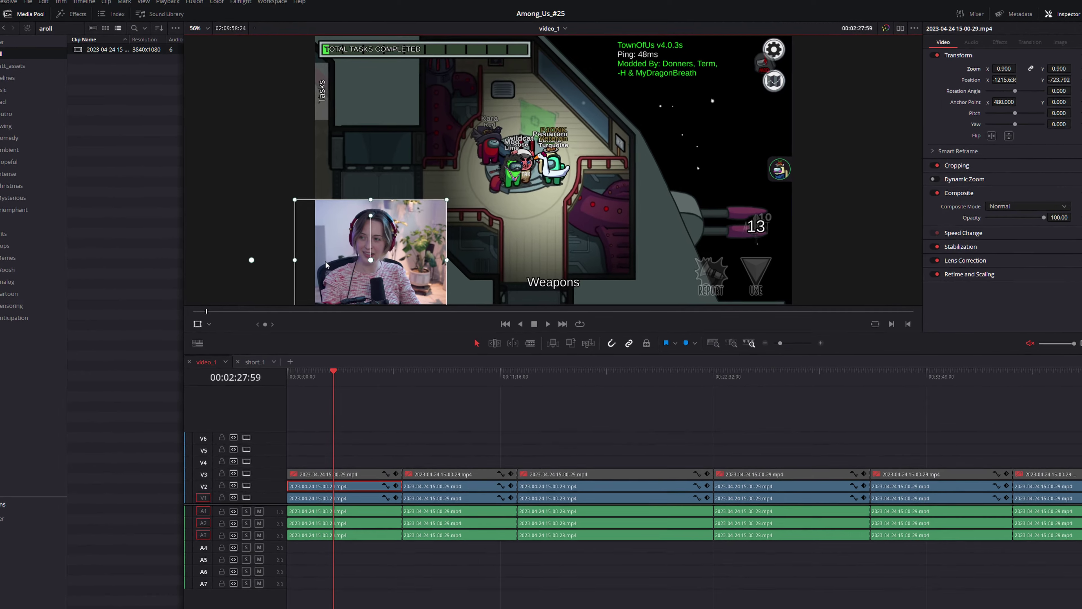
{"action": "scroll", "coordinate": [357, 230], "scroll_direction": "up", "scroll_amount": 5}
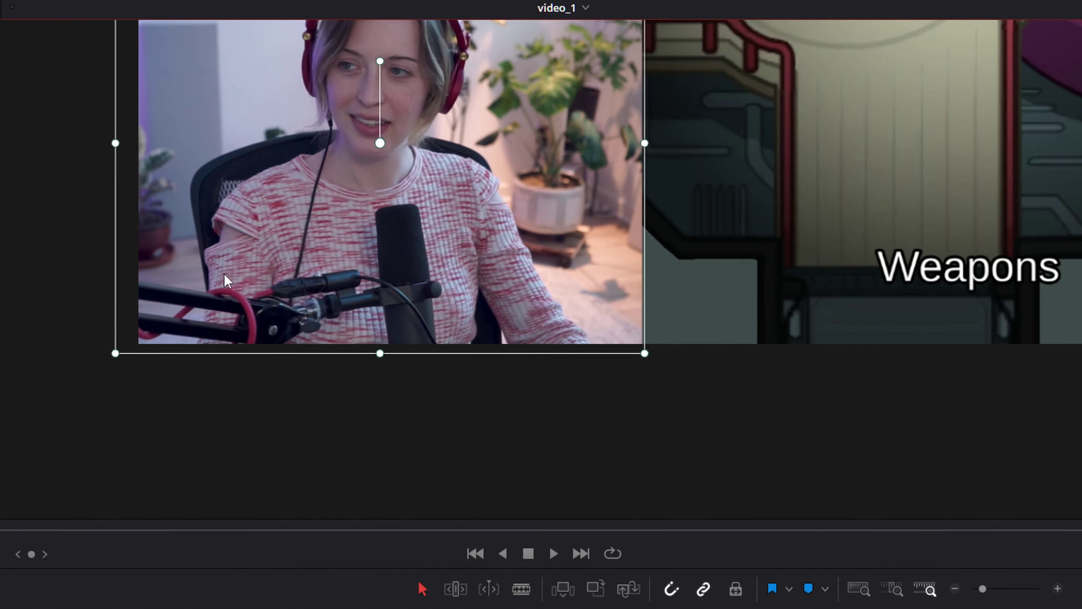
{"action": "left_click_drag", "start_coordinate": [224, 274], "coordinate": [239, 269]}
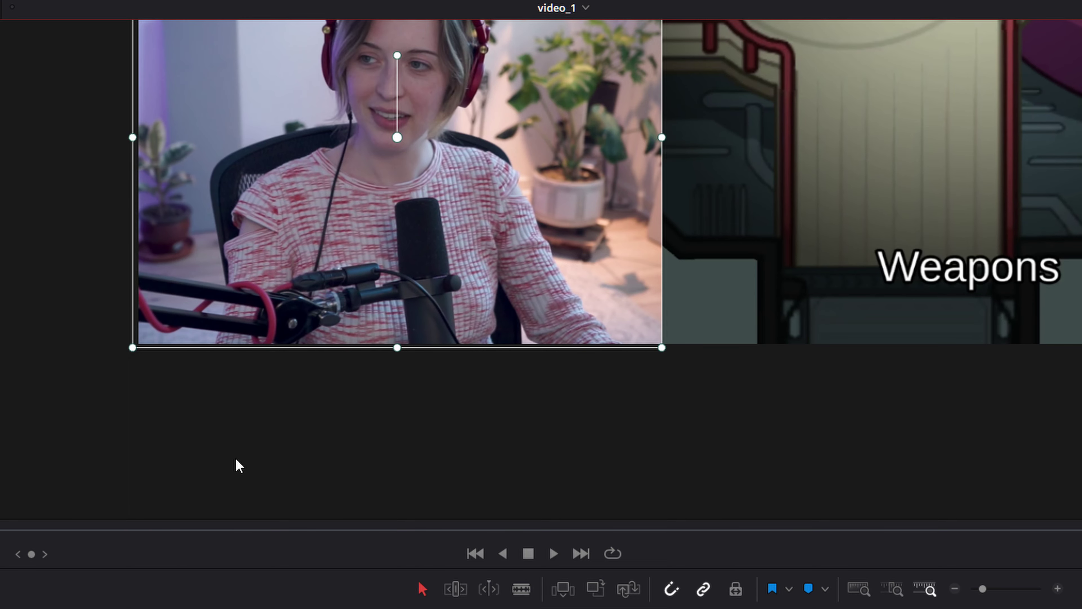
{"action": "key", "text": "shift+z"}
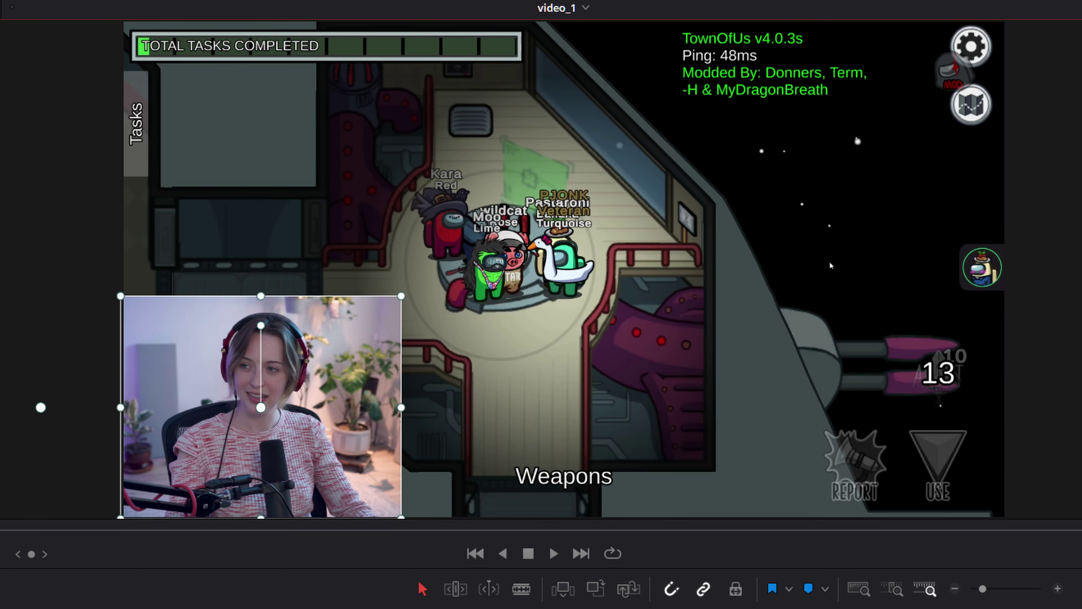
Step: Select the V1 gameplay clip and play the timeline back to check the inset
{"action": "left_click", "coordinate": [286, 512]}
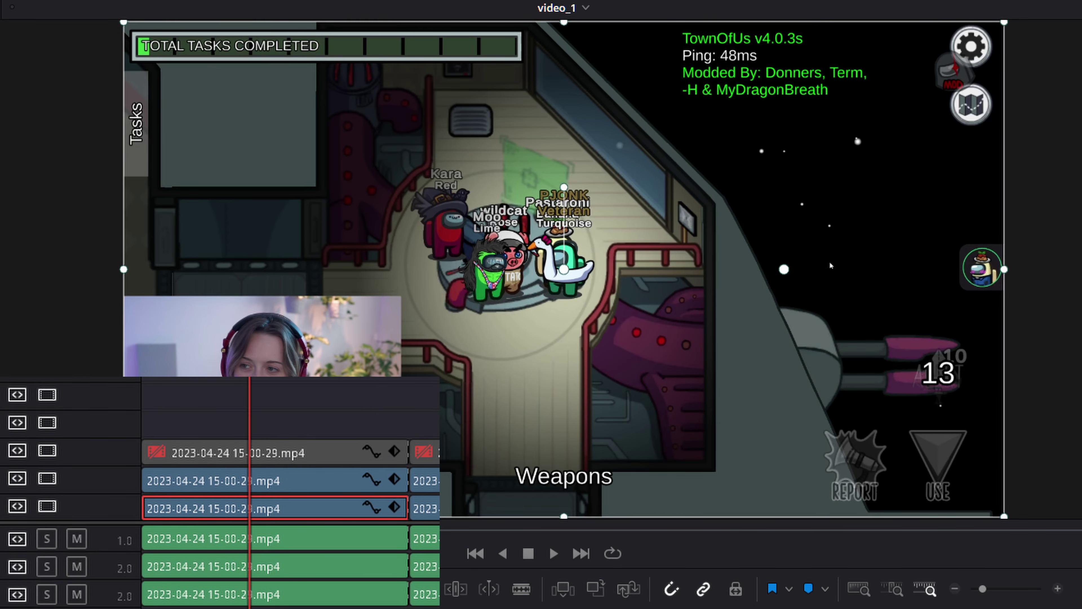
{"action": "key", "text": "space"}
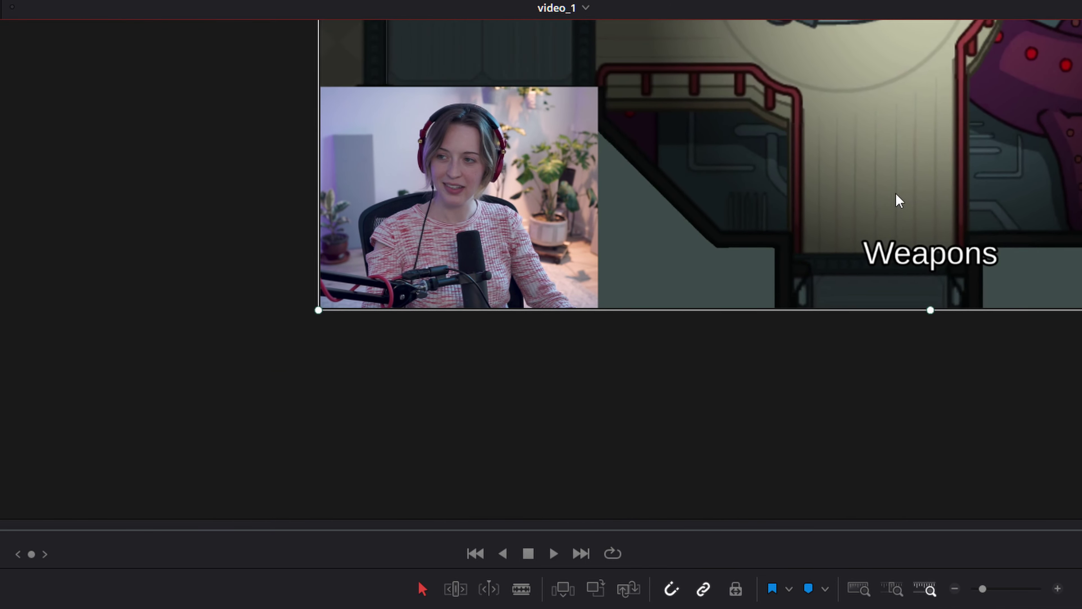
{"action": "key", "text": "space"}
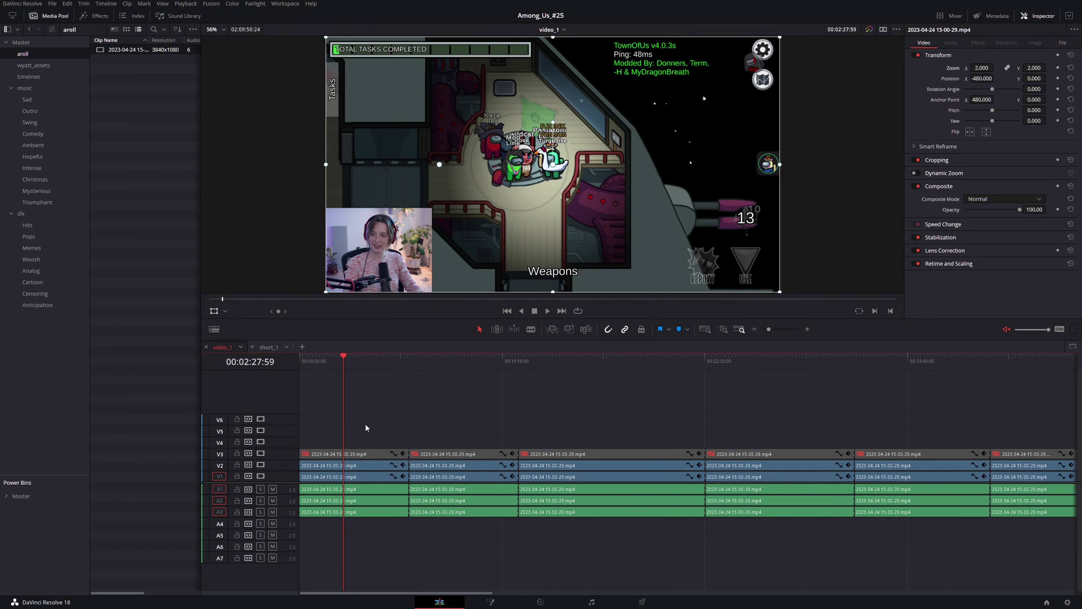
Step: Combine the first V1–V3 clips into Compound Clip 1, then try and undo a zoom change
{"action": "left_click_drag", "start_coordinate": [359, 435], "coordinate": [371, 479]}
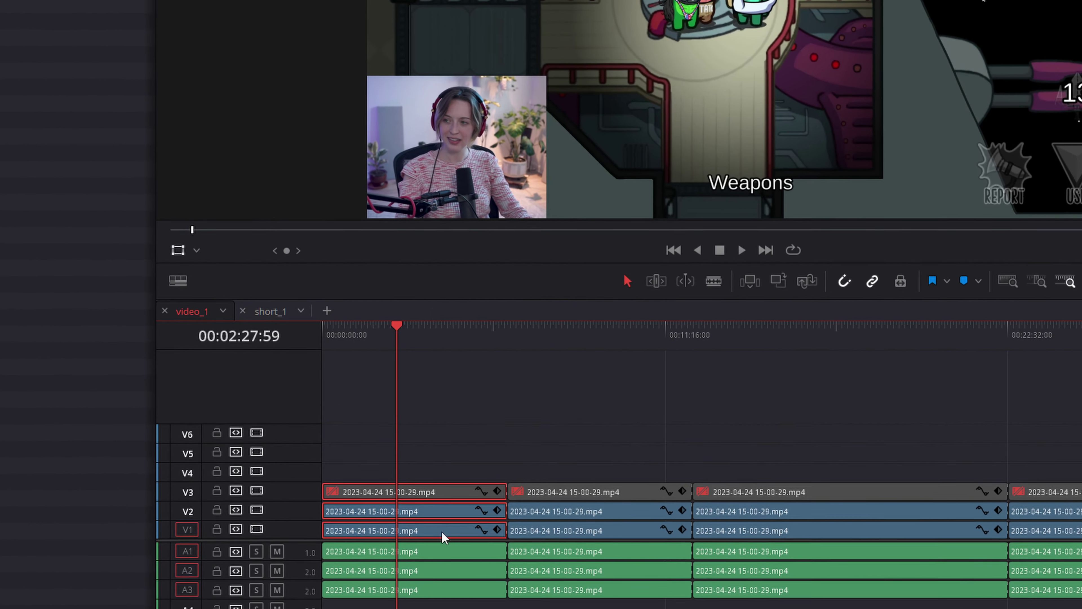
{"action": "right_click", "coordinate": [443, 536]}
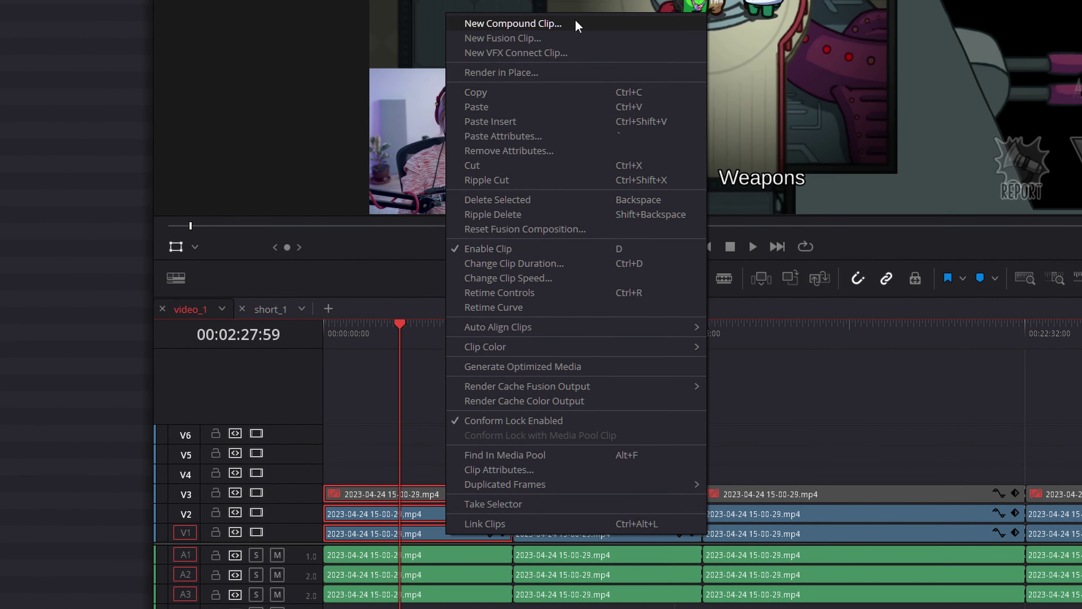
{"action": "left_click", "coordinate": [576, 25]}
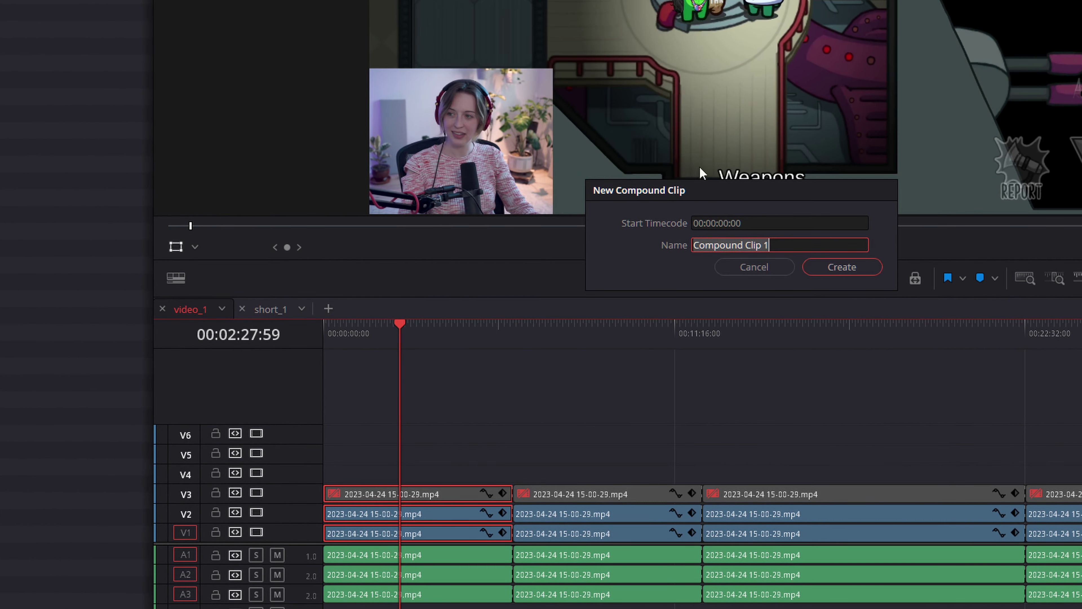
{"action": "left_click", "coordinate": [842, 267]}
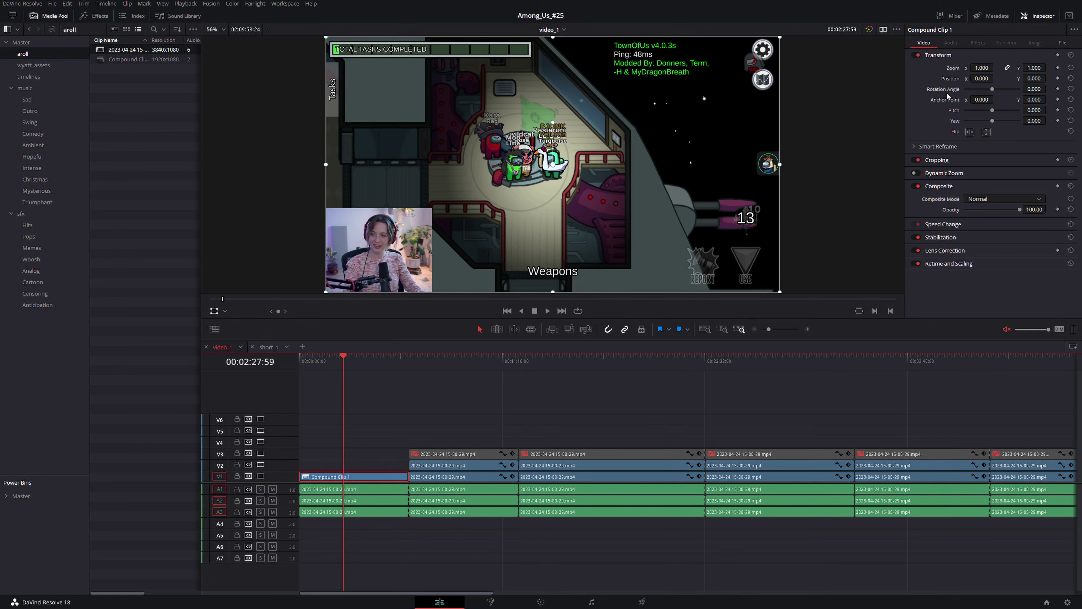
{"action": "mouse_move", "coordinate": [980, 76]}
{"action": "left_mouse_down"}
{"action": "mouse_move", "coordinate": [1012, 76]}
{"action": "mouse_move", "coordinate": [980, 67]}
{"action": "left_mouse_up"}
{"action": "key", "text": "ctrl+z"}
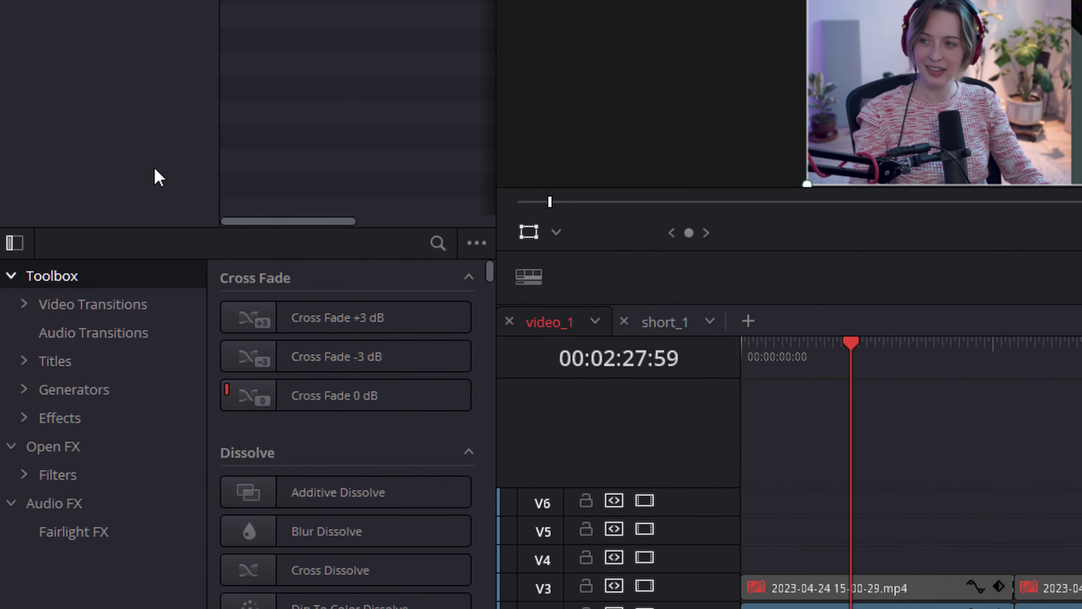
Step: Search the Effects Library for 'adjust' and select the Adjustment Clip result
{"action": "left_click", "coordinate": [153, 419]}
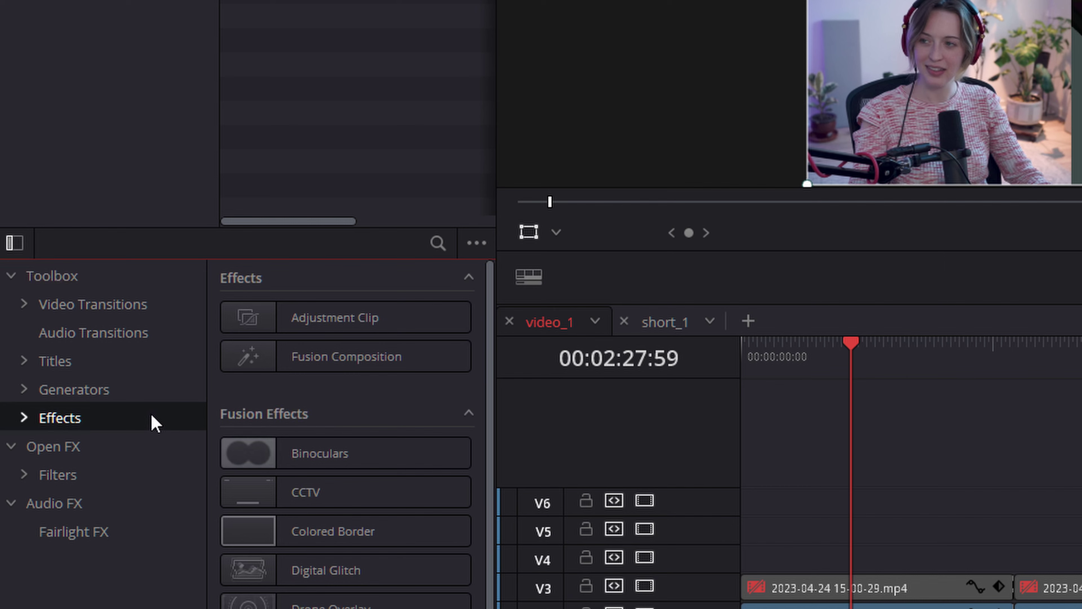
{"action": "left_click", "coordinate": [118, 283]}
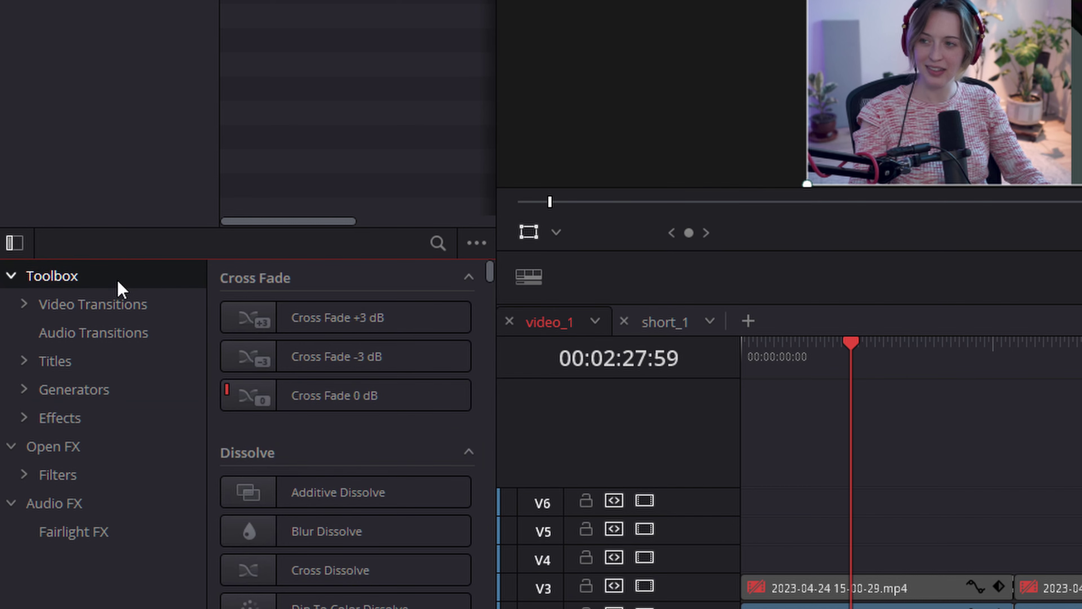
{"action": "left_click", "coordinate": [438, 243]}
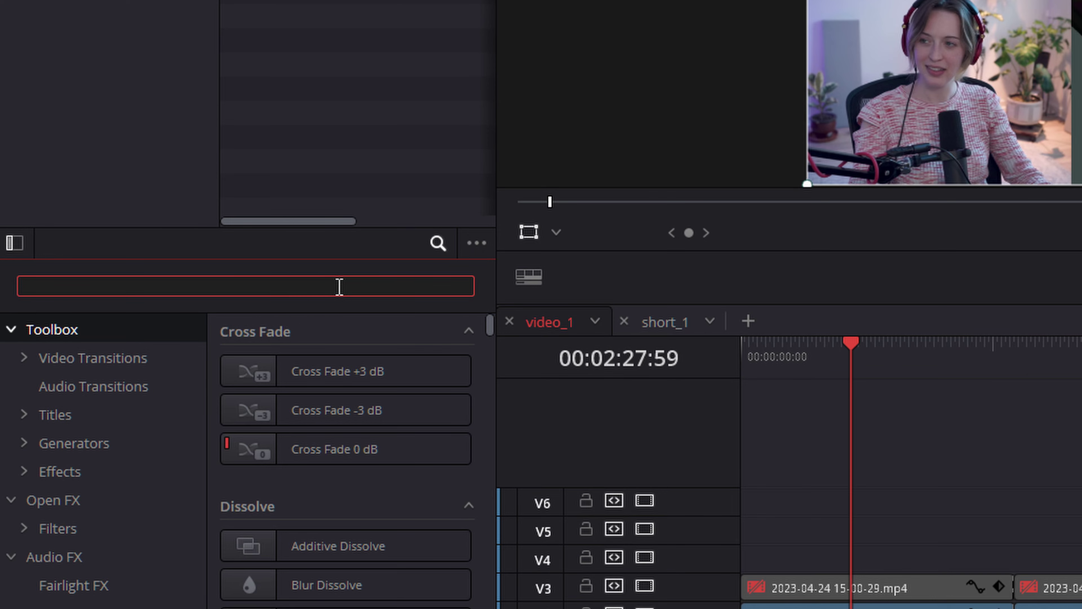
{"action": "type", "text": "adjust"}
{"action": "left_click", "coordinate": [330, 382]}
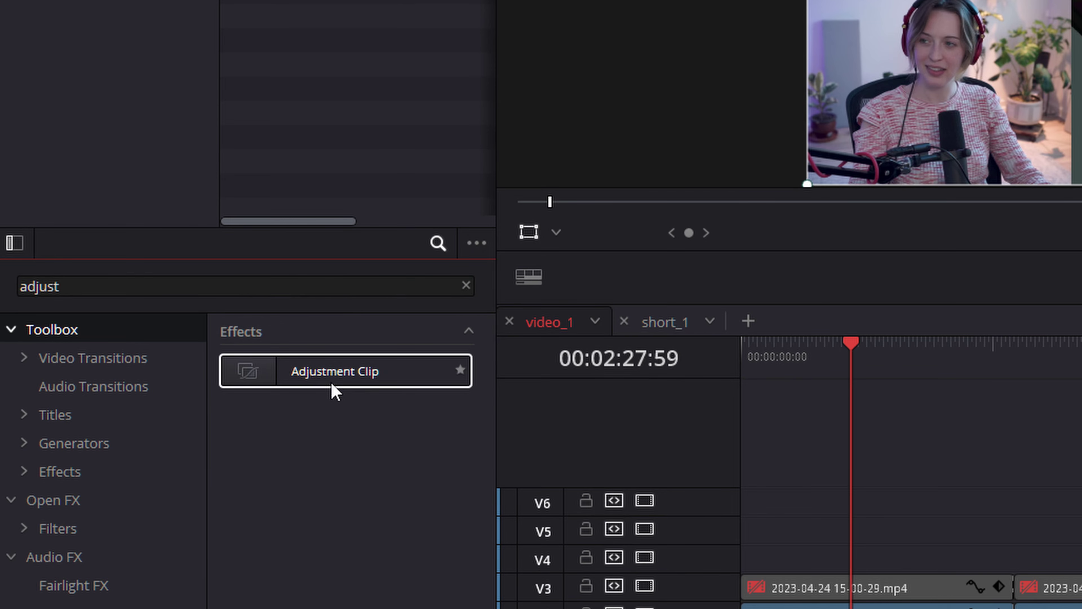
Step: Drop an Adjustment Clip onto track V4 and slide it to start at the playhead
{"action": "left_click_drag", "start_coordinate": [348, 370], "coordinate": [736, 448]}
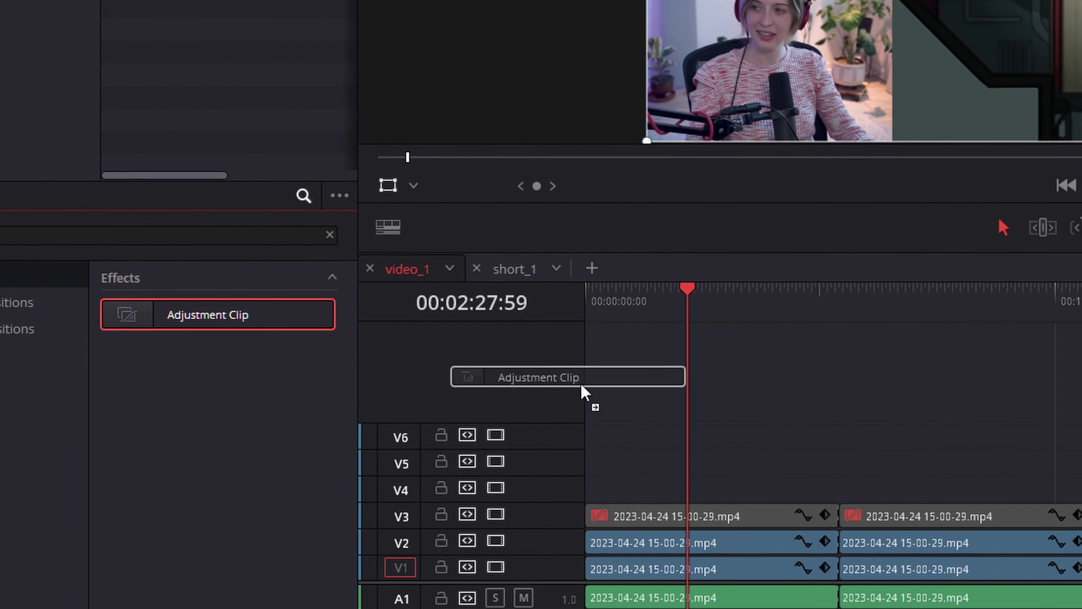
{"action": "left_click_drag", "start_coordinate": [585, 392], "coordinate": [683, 495]}
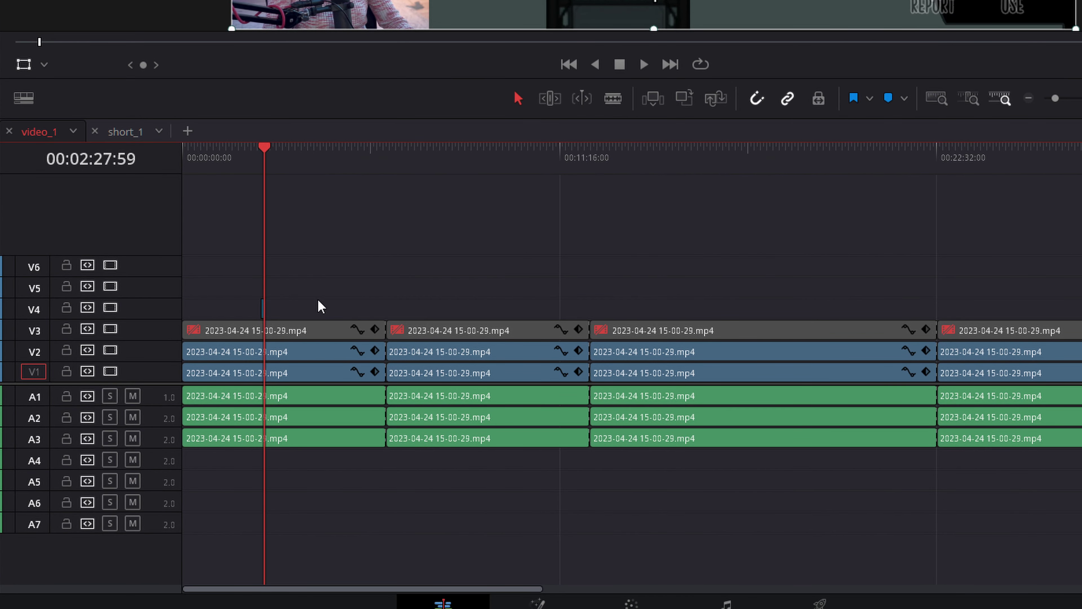
{"action": "scroll", "coordinate": [894, 382], "scroll_direction": "up", "scroll_amount": 10}
{"action": "scroll", "coordinate": [809, 353], "scroll_direction": "down", "scroll_amount": 3}
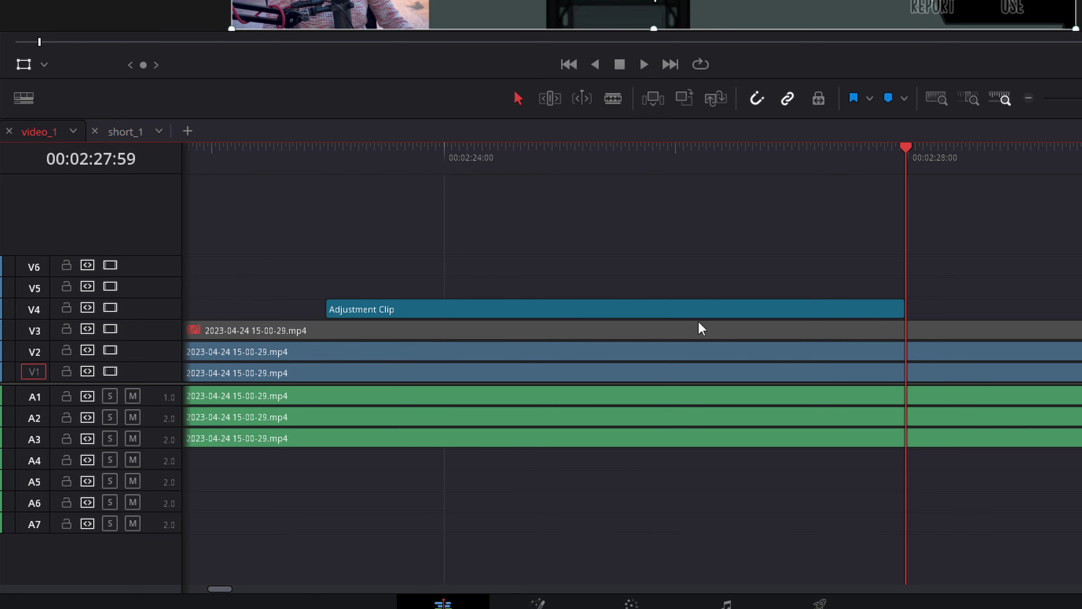
{"action": "left_click_drag", "start_coordinate": [609, 310], "coordinate": [1081, 315]}
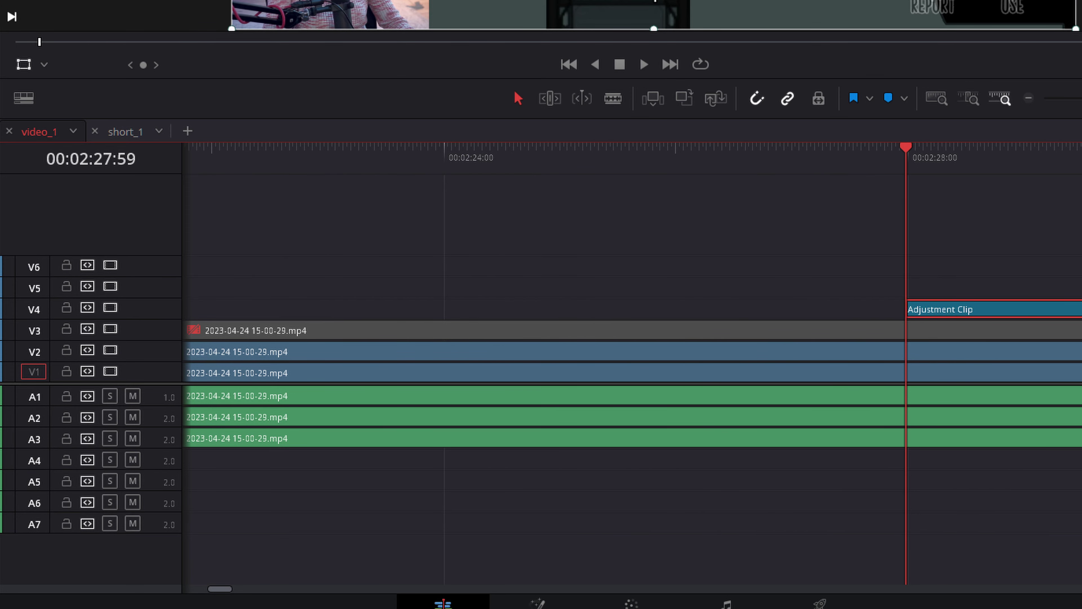
{"action": "scroll", "coordinate": [1035, 278], "scroll_direction": "right", "scroll_amount": 3}
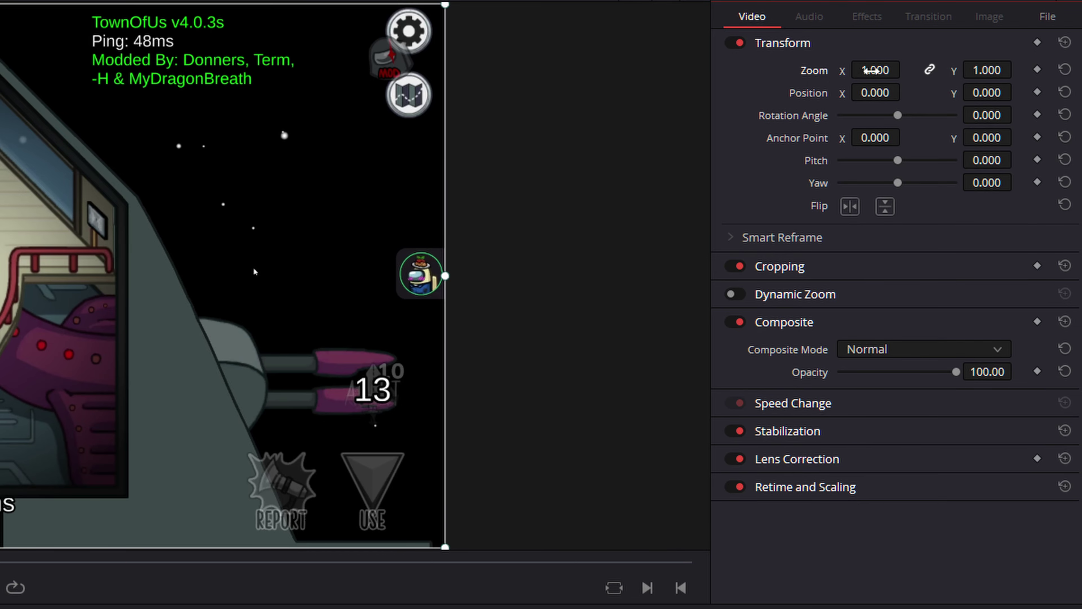
{"action": "left_click_drag", "start_coordinate": [873, 70], "coordinate": [901, 70]}
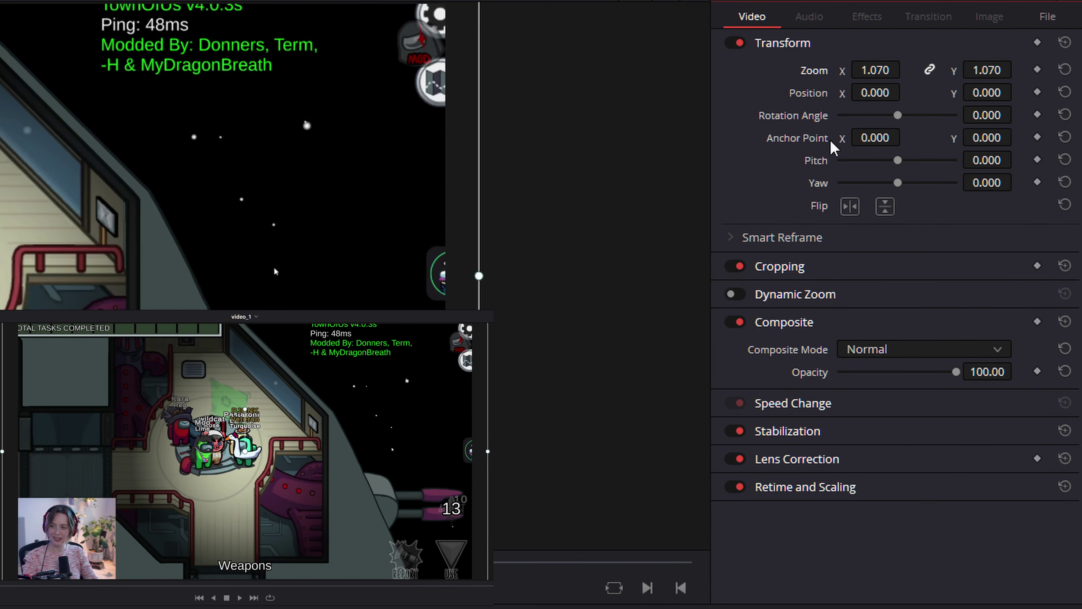
{"action": "key", "text": "ctrl+z"}
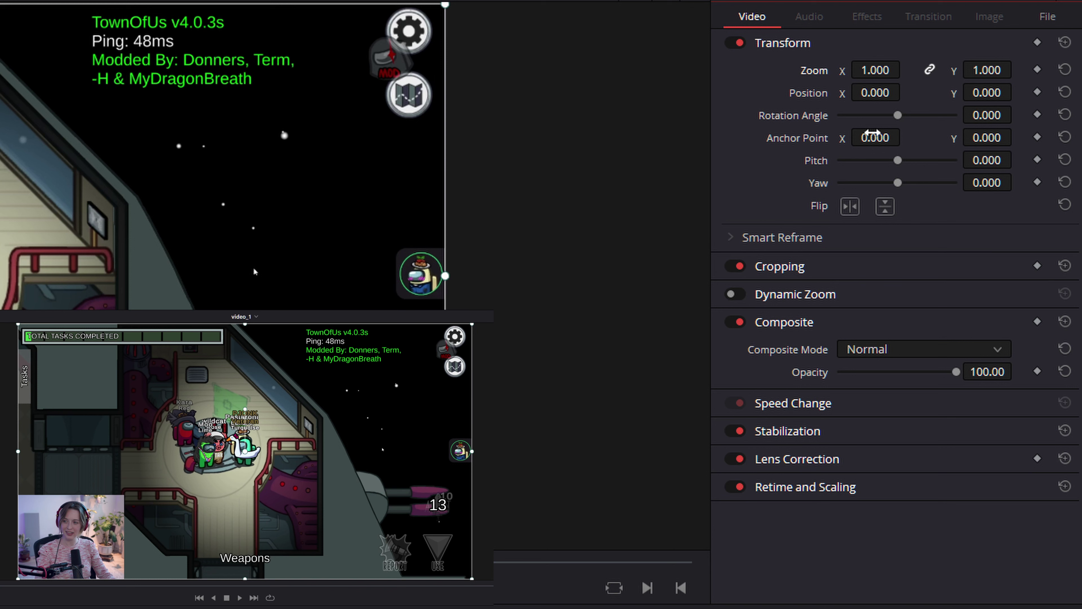
Step: Set the adjustment clip's anchor point to -958, -542 and its zoom to 1.560
{"action": "left_click_drag", "start_coordinate": [872, 133], "coordinate": [803, 132]}
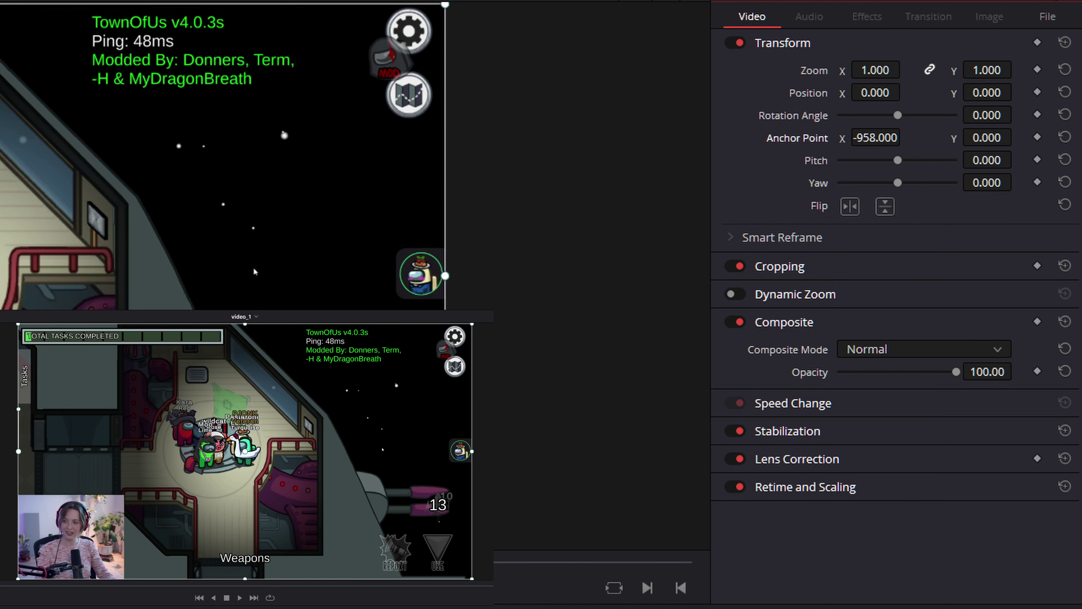
{"action": "left_click_drag", "start_coordinate": [987, 138], "coordinate": [934, 137]}
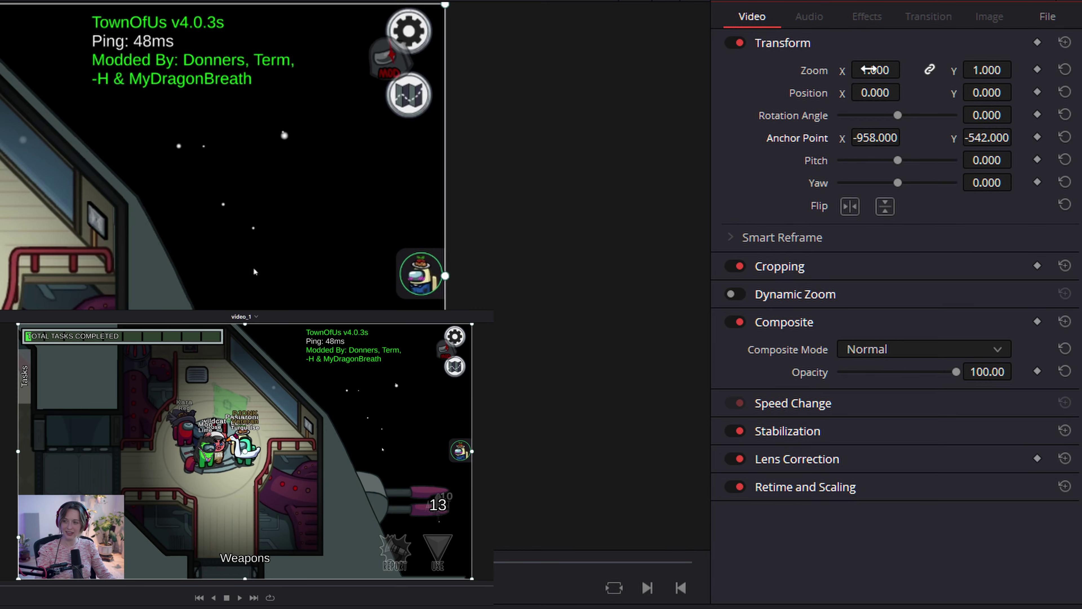
{"action": "left_click_drag", "start_coordinate": [868, 69], "coordinate": [898, 70]}
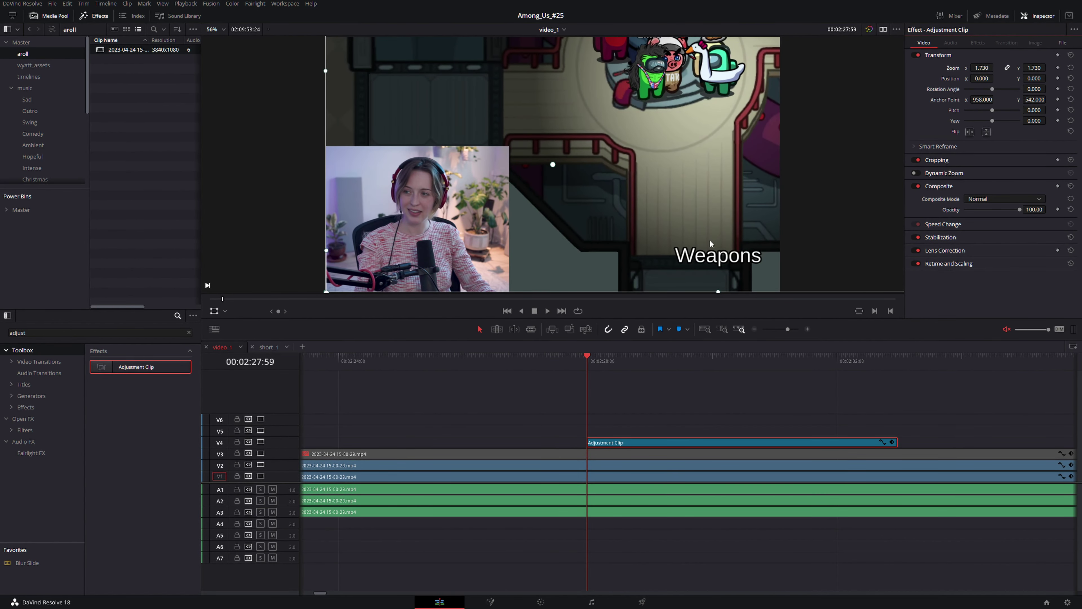
{"action": "key", "text": "ctrl+z"}
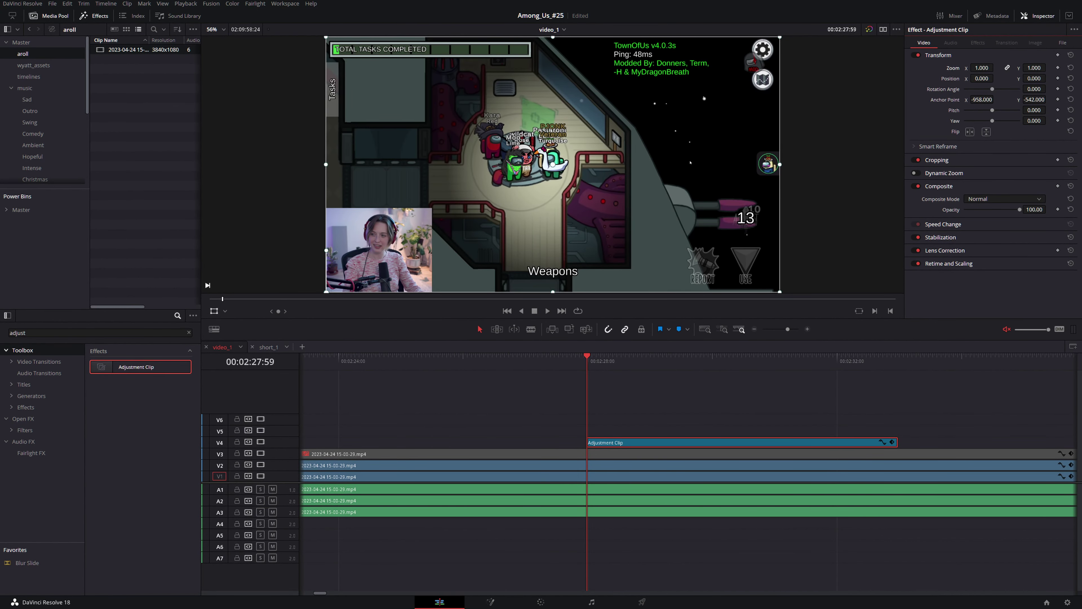
{"action": "left_click_drag", "start_coordinate": [981, 68], "coordinate": [996, 67]}
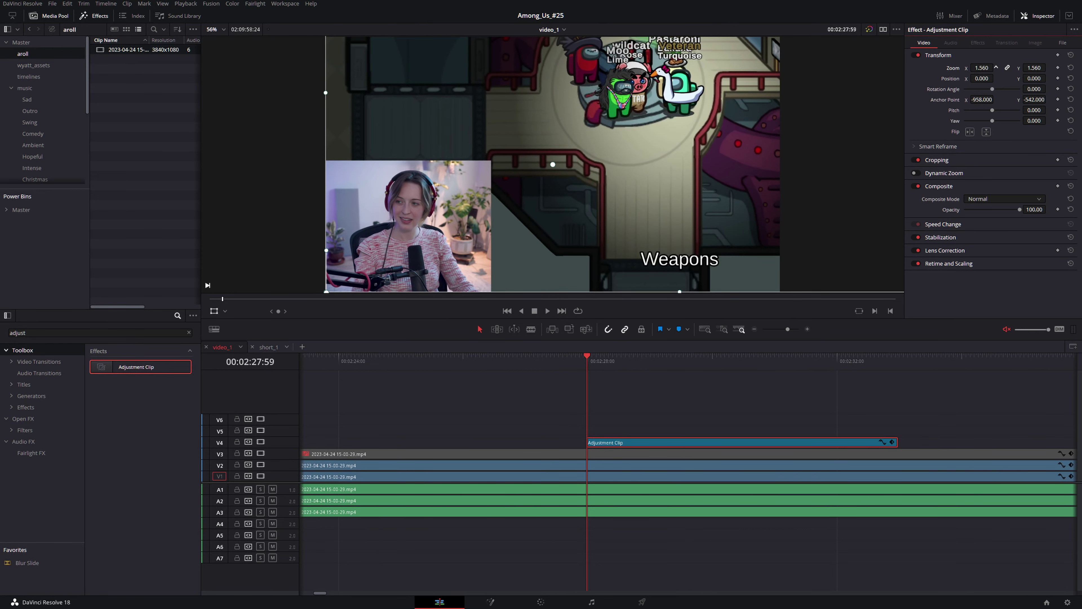
Step: Drag the V4 Adjustment Clip into the Power Bins presets > zooms folder
{"action": "left_click", "coordinate": [702, 387]}
{"action": "left_click", "coordinate": [641, 444]}
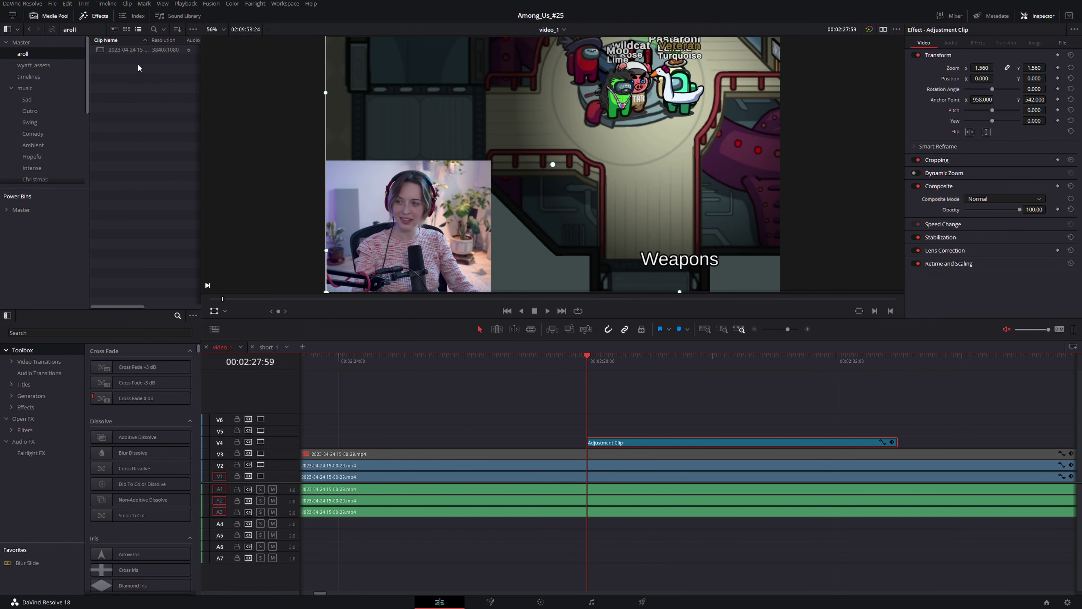
{"action": "left_click", "coordinate": [89, 15]}
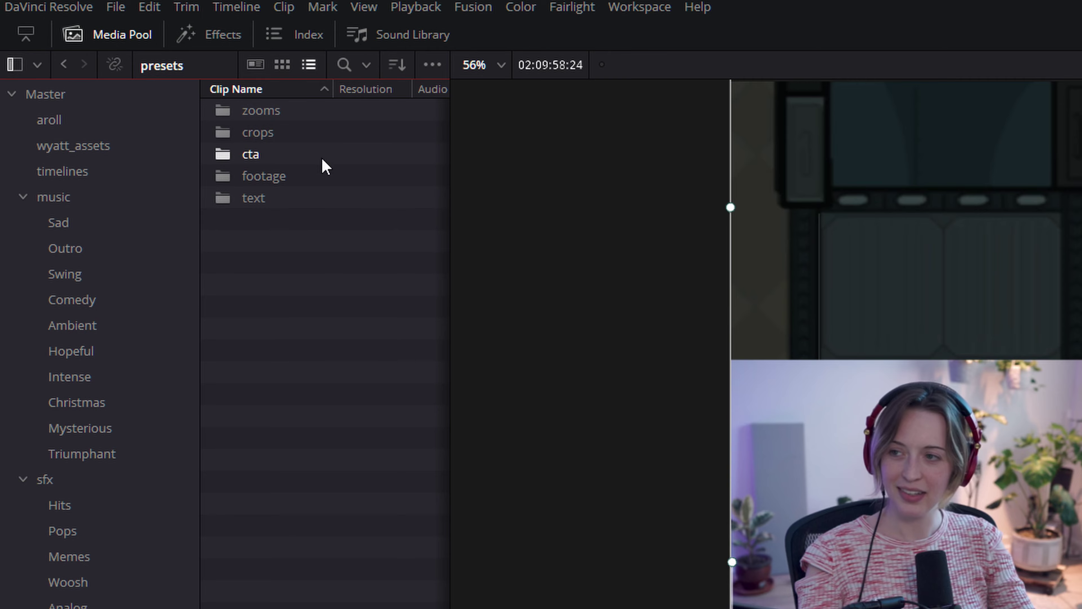
{"action": "double_click", "coordinate": [305, 110]}
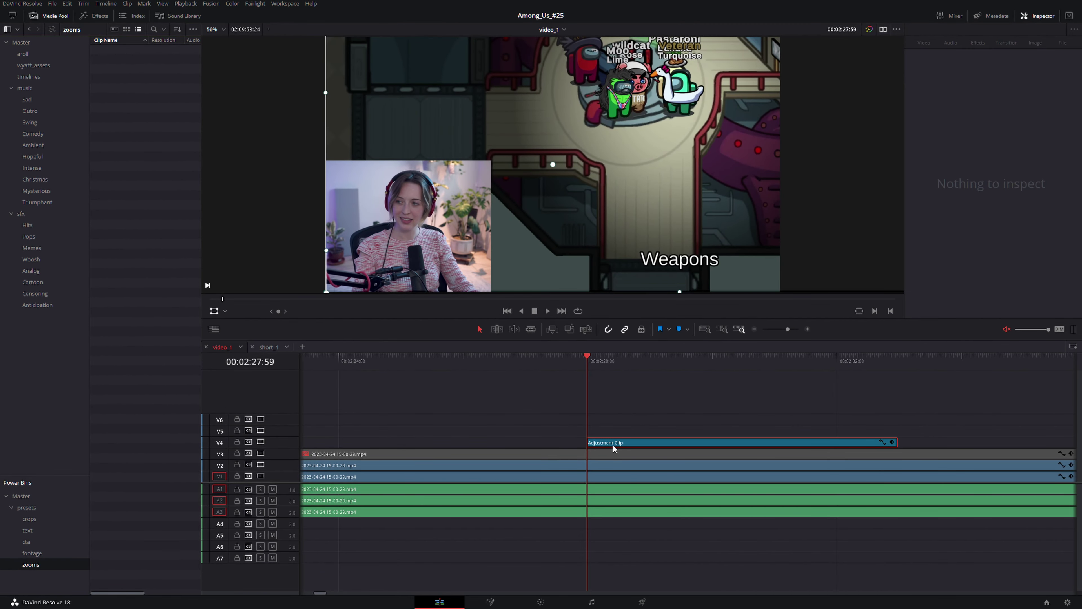
{"action": "left_click_drag", "start_coordinate": [618, 443], "coordinate": [151, 108]}
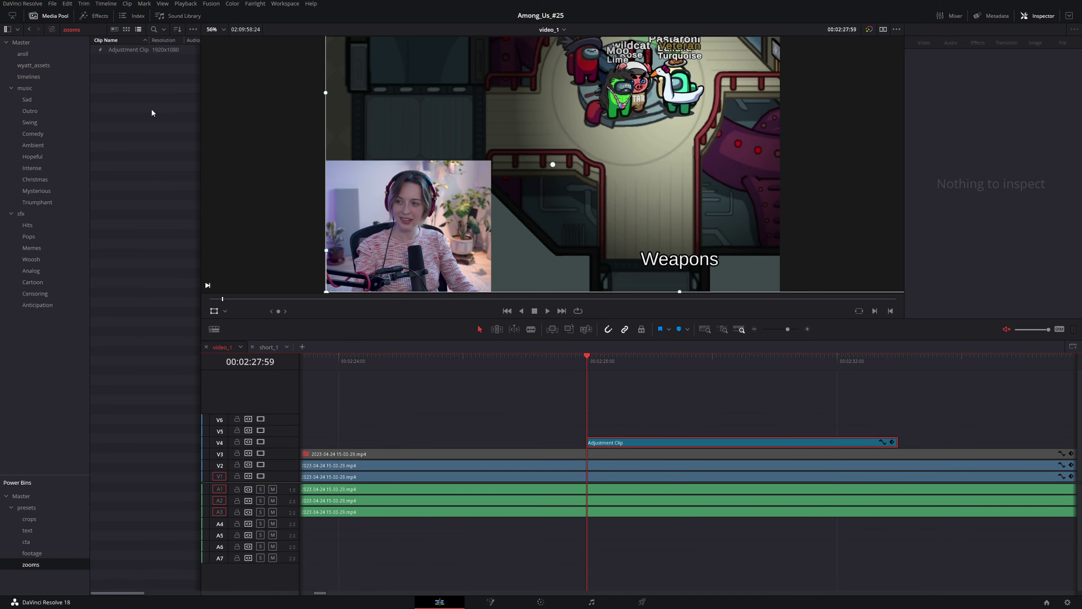
Step: Rename the saved zooms bin clip to face_cam_zoom
{"action": "left_click", "coordinate": [130, 49]}
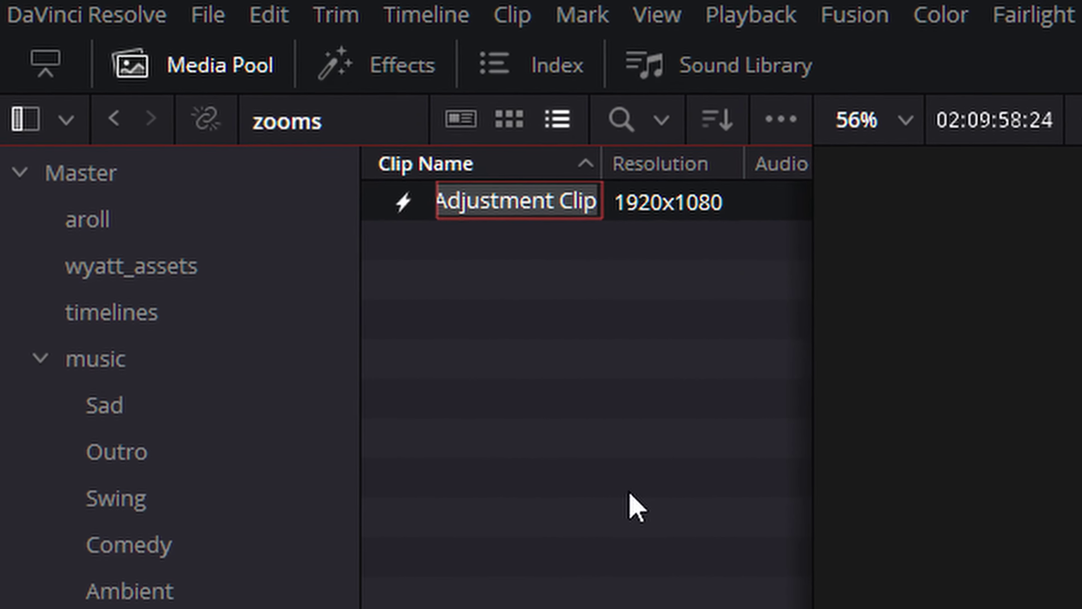
{"action": "type", "text": "face_cam_zoom"}
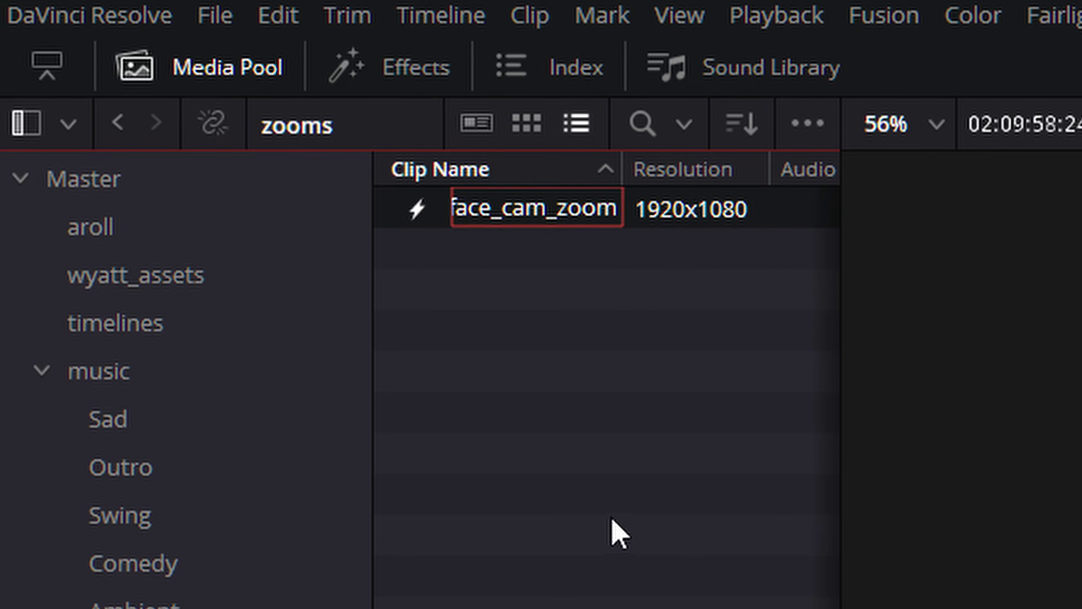
{"action": "key", "text": "Return"}
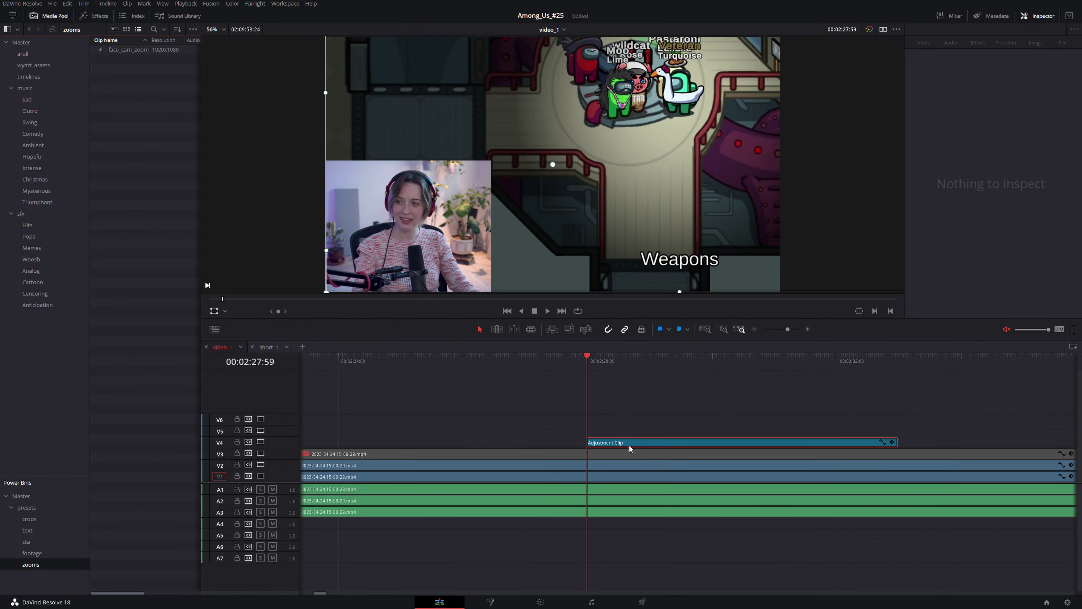
Step: Replace the V4 adjustment clip with face_cam_zoom from the bin, placed at the playhead
{"action": "left_click", "coordinate": [629, 445]}
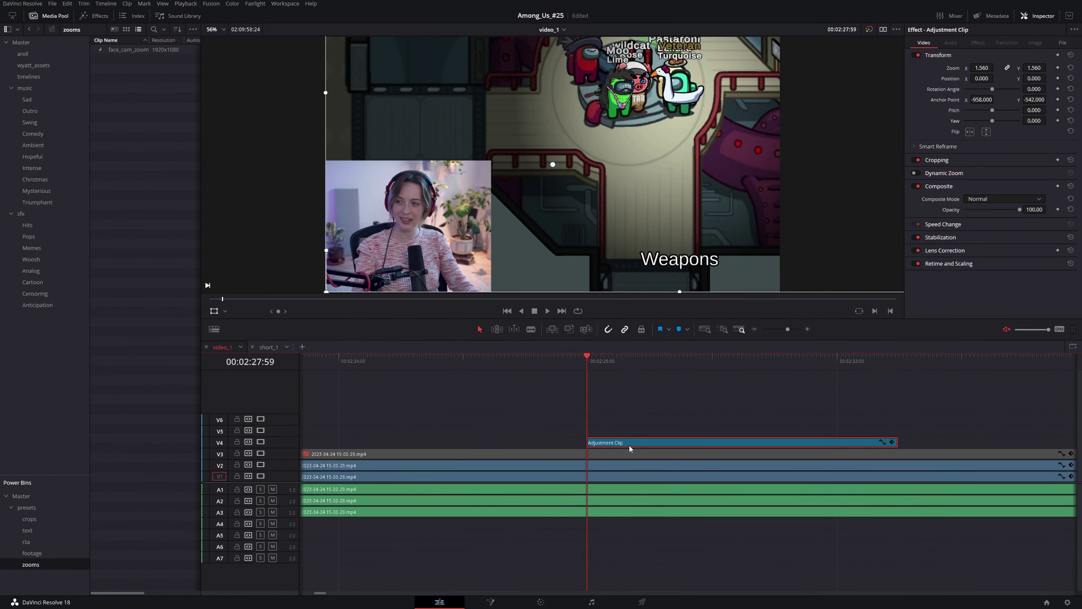
{"action": "key", "text": "Delete"}
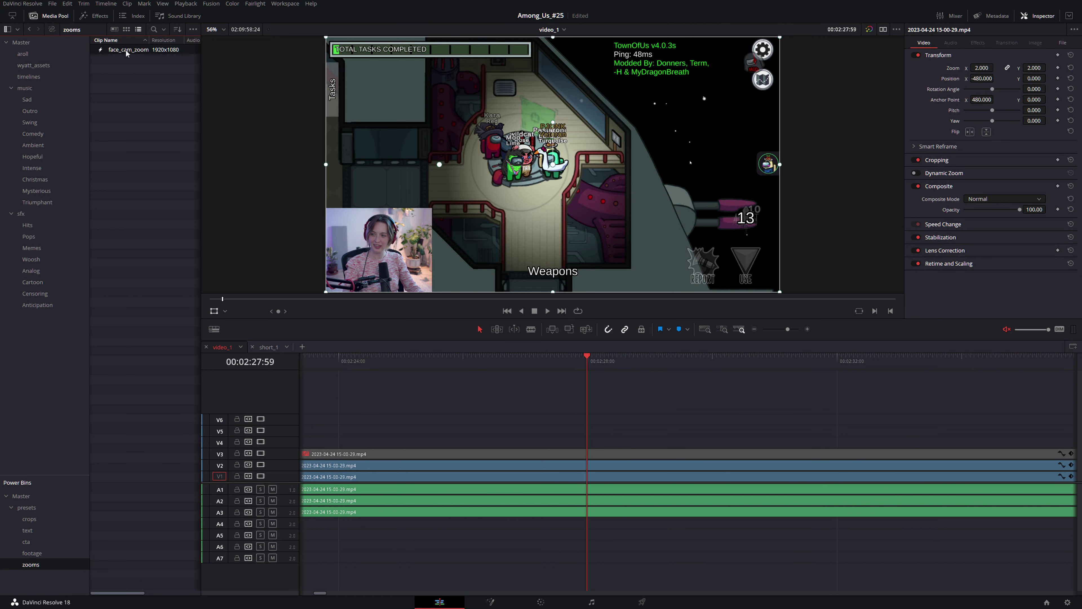
{"action": "left_click_drag", "start_coordinate": [119, 50], "coordinate": [593, 444]}
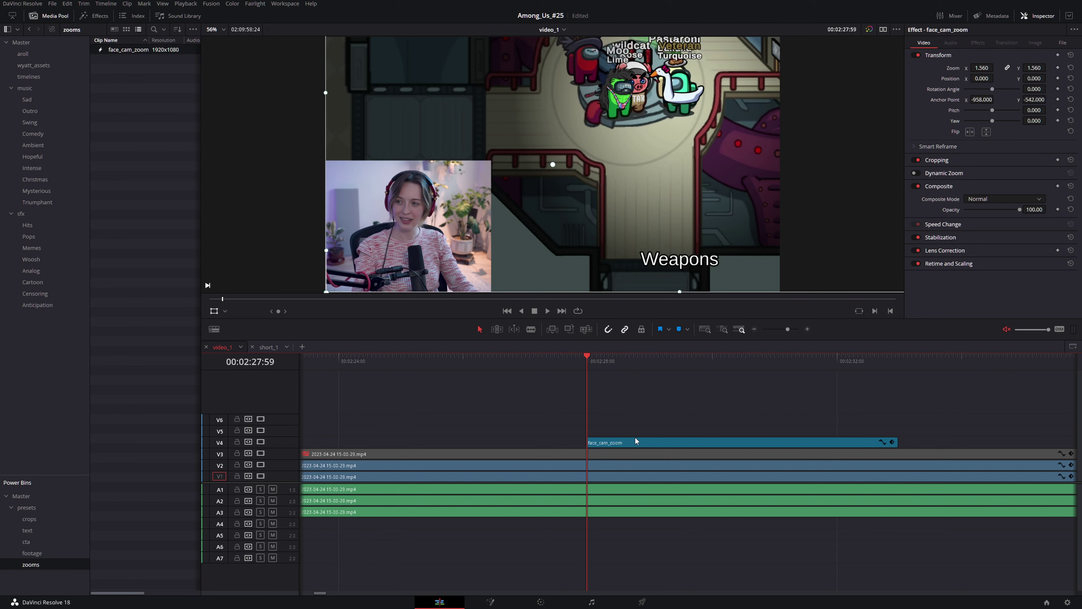
Step: Set the face_cam_zoom clip's Clip Color to pink
{"action": "left_click", "coordinate": [637, 439]}
{"action": "right_click", "coordinate": [637, 440]}
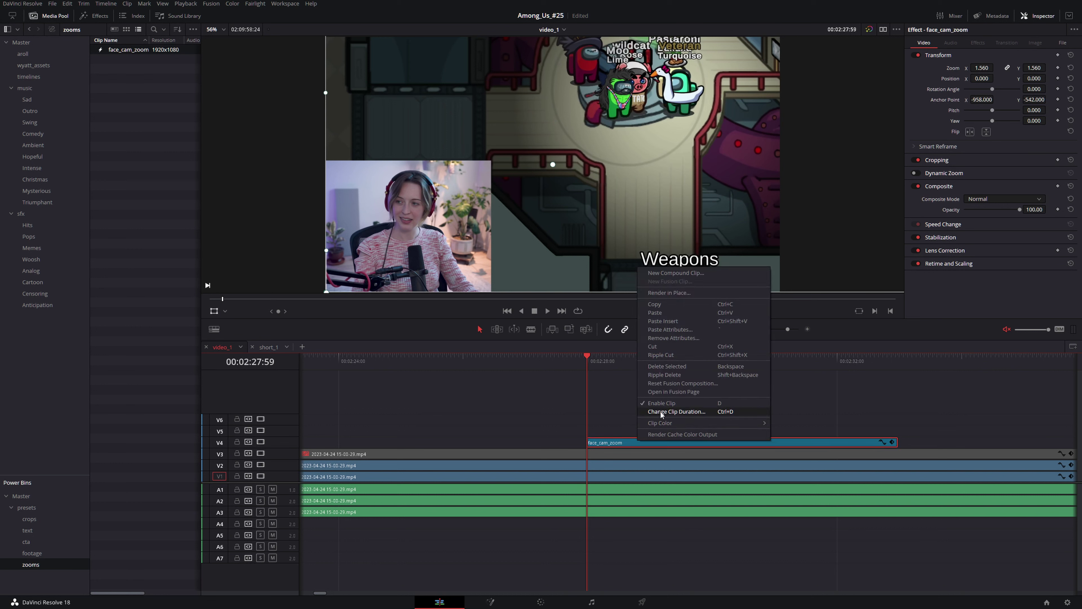
{"action": "mouse_move", "coordinate": [701, 426]}
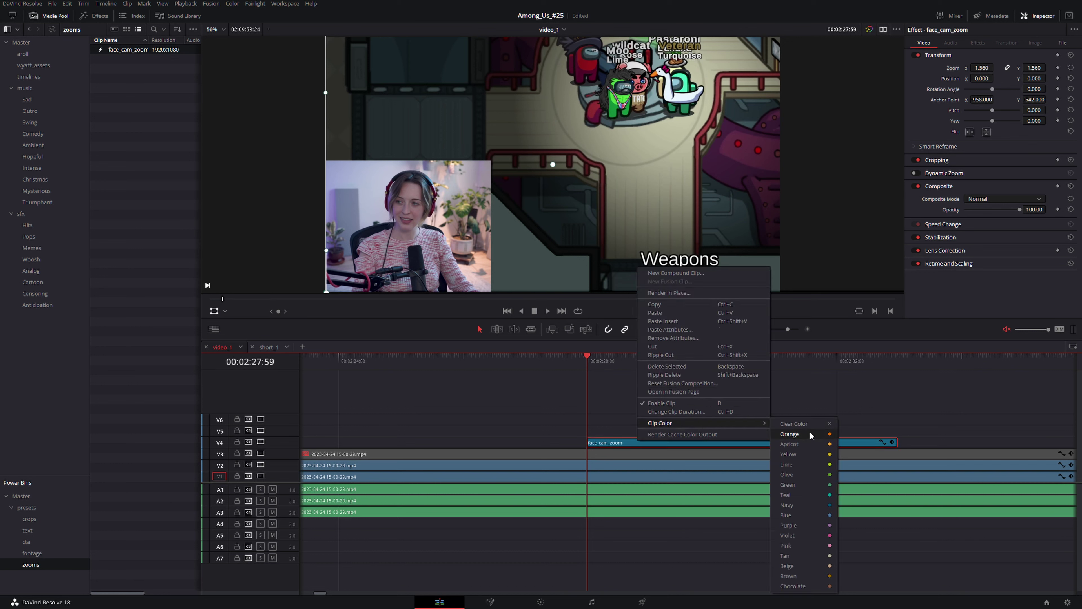
{"action": "left_click", "coordinate": [810, 535]}
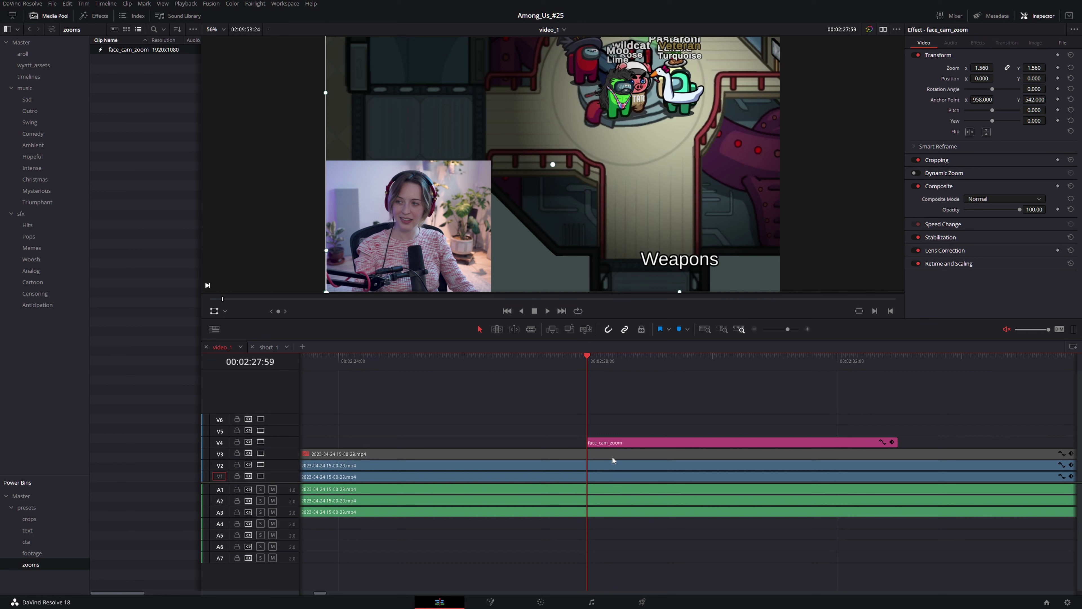
Step: Cut the V2 clip at the start and end of face_cam_zoom
{"action": "left_click", "coordinate": [609, 468]}
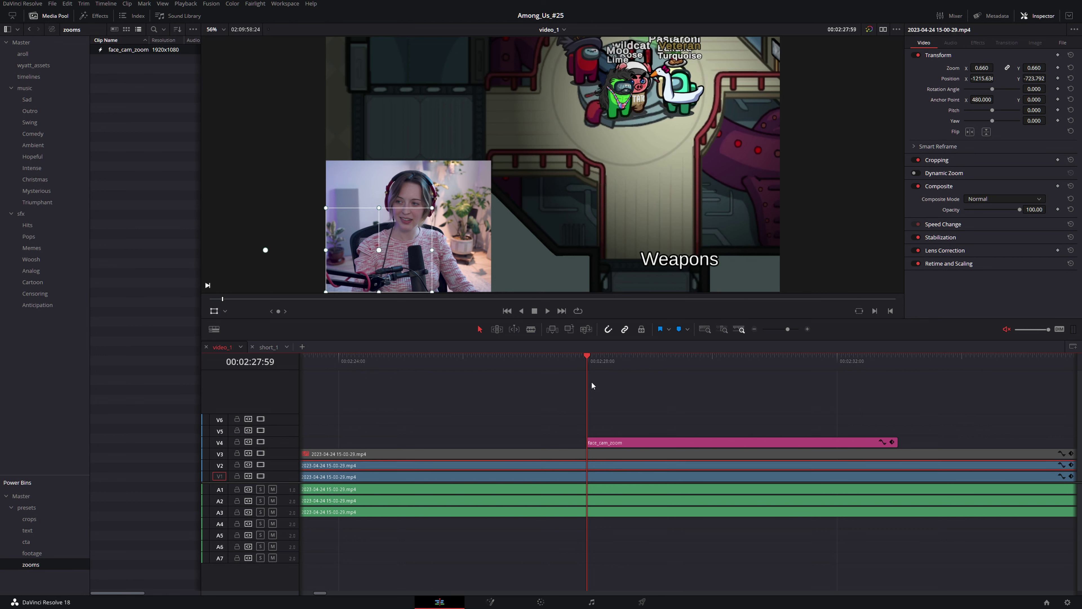
{"action": "scroll", "coordinate": [592, 385], "scroll_direction": "right", "scroll_amount": 3}
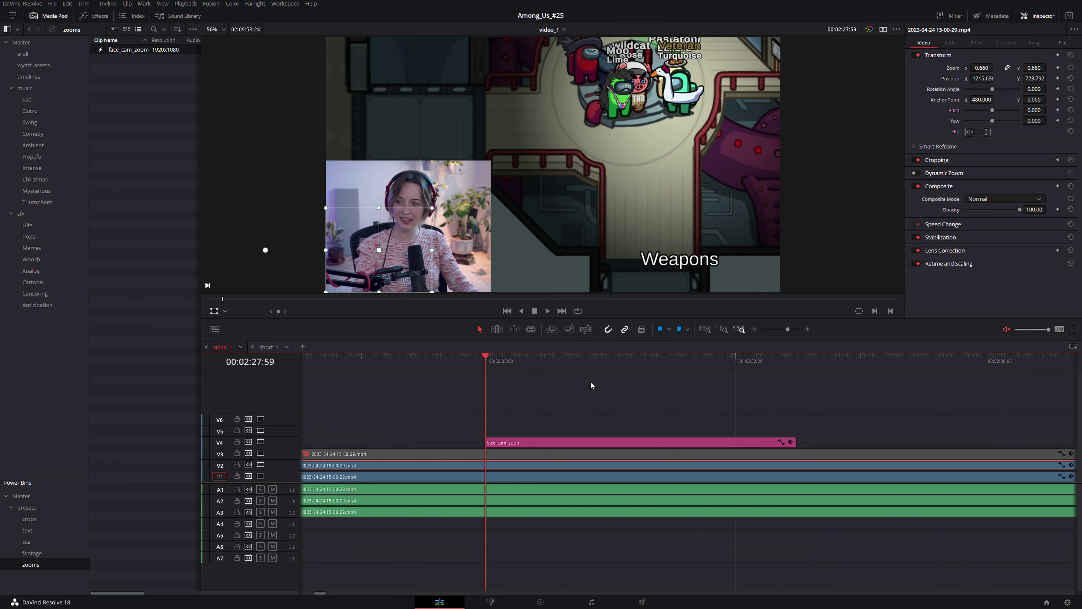
{"action": "key", "text": "ctrl+b"}
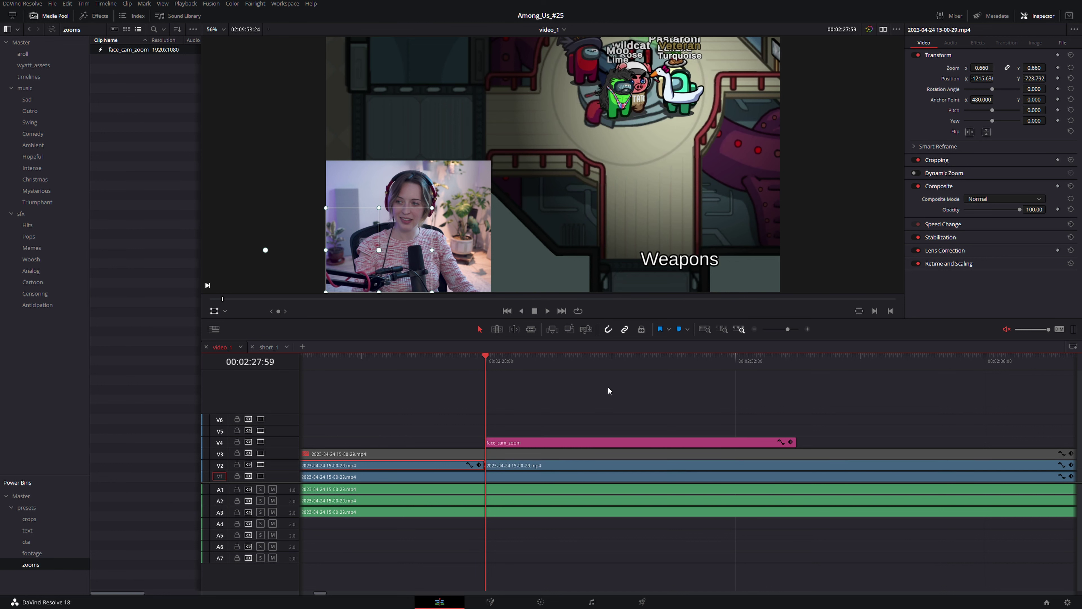
{"action": "left_click", "coordinate": [793, 361]}
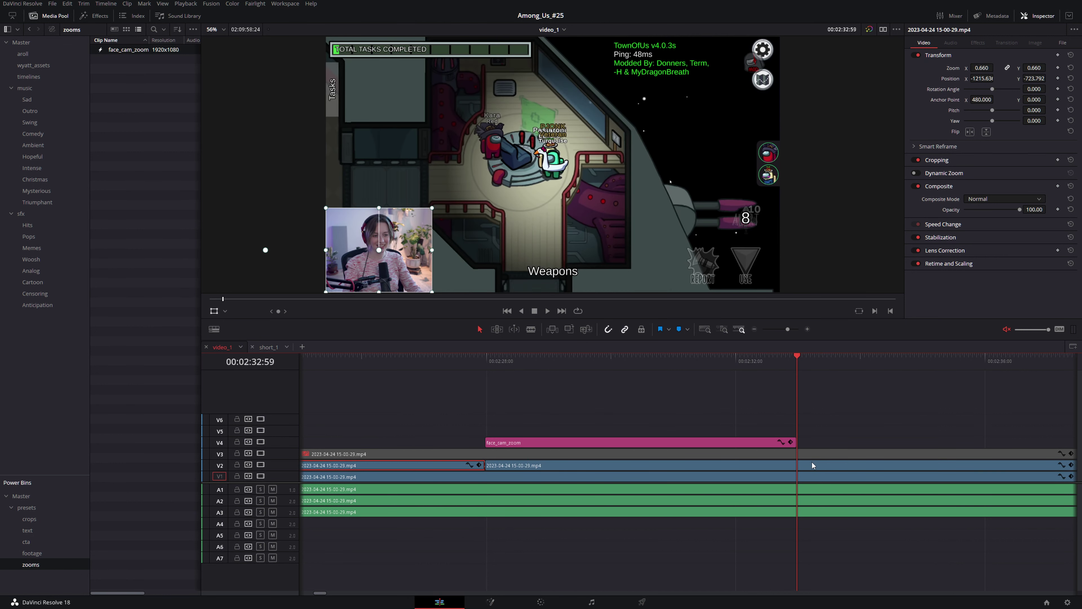
{"action": "key", "text": "ctrl+b"}
Step: Disable the middle V2 piece and shift the face_cam_zoom image down and left in the viewer
{"action": "left_click", "coordinate": [519, 355]}
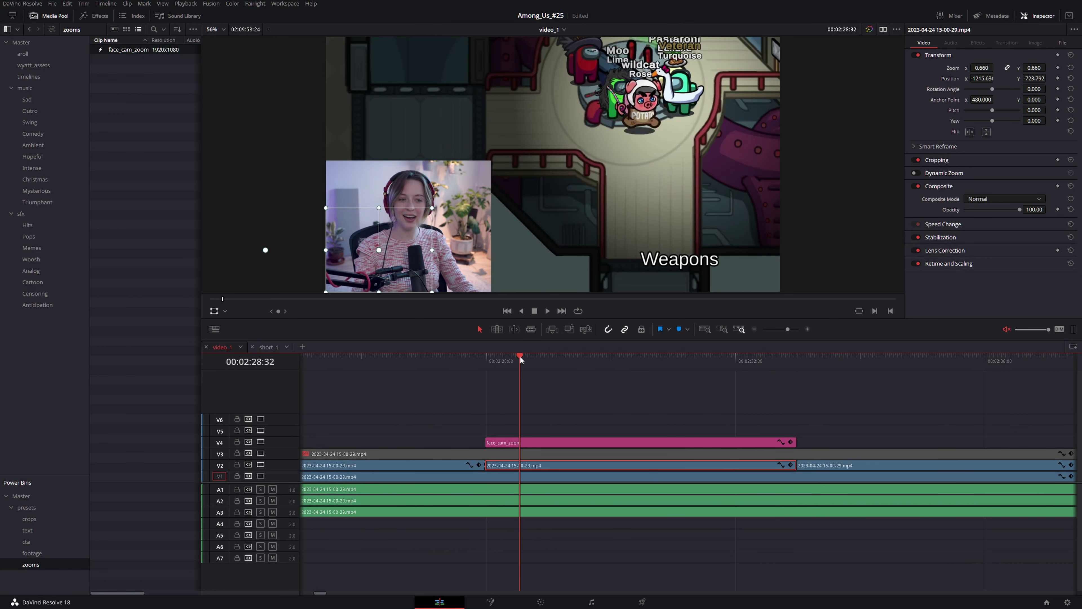
{"action": "right_click", "coordinate": [586, 465]}
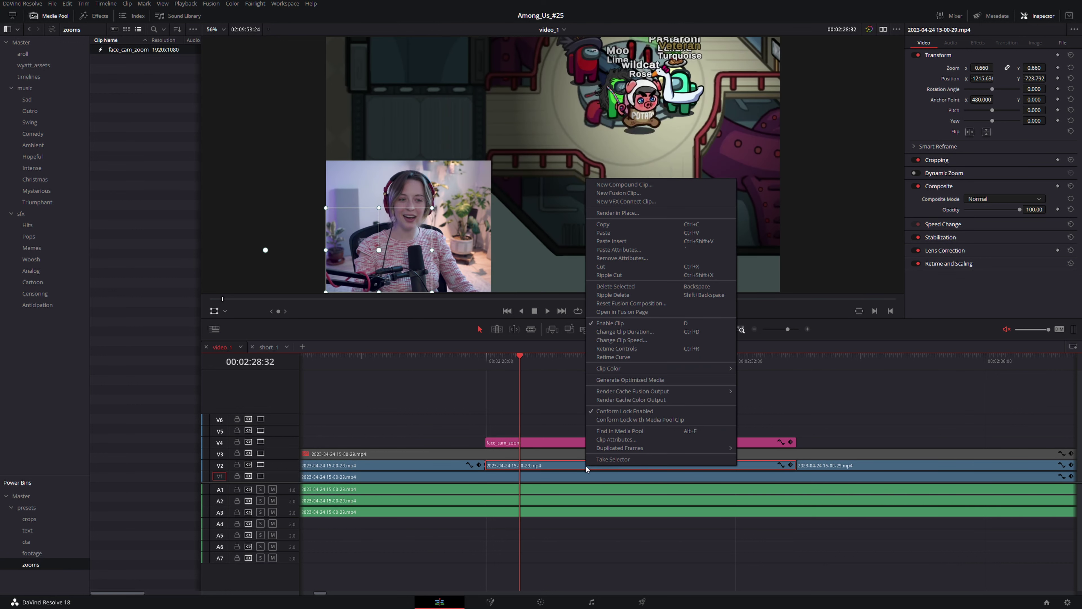
{"action": "left_click", "coordinate": [559, 462]}
{"action": "key", "text": "d"}
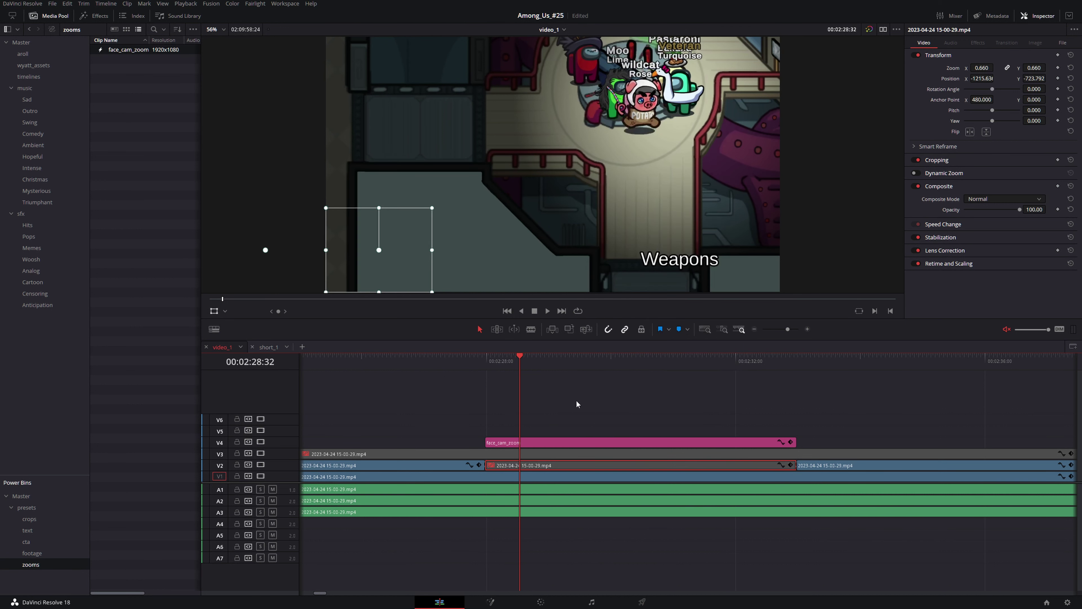
{"action": "left_click", "coordinate": [569, 445]}
{"action": "left_click_drag", "start_coordinate": [585, 157], "coordinate": [517, 241]}
Step: Undo the reposition, disable and cuts so V2 is whole and enabled again
{"action": "key", "text": "ctrl+z"}
{"action": "key", "text": "ctrl+z"}
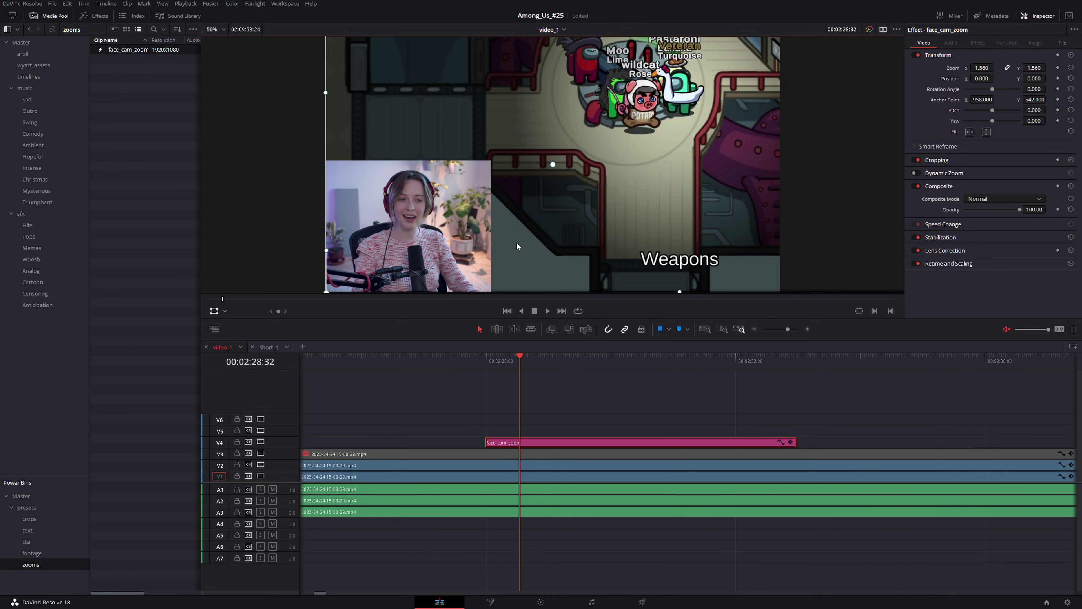